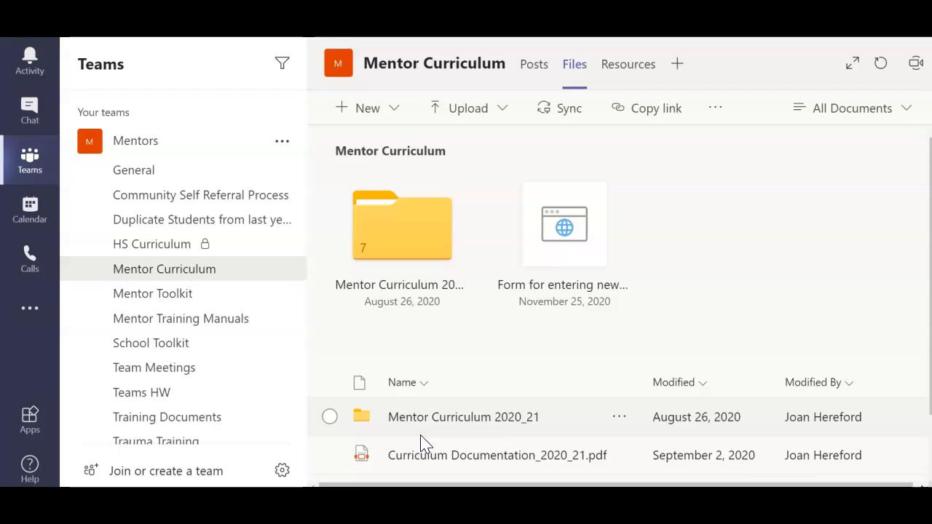
- Open Curriculum Documentation_2020_21.pdf from the Mentor Curriculum files and enlarge the page to 125%
scroll(424, 443, down, 1)
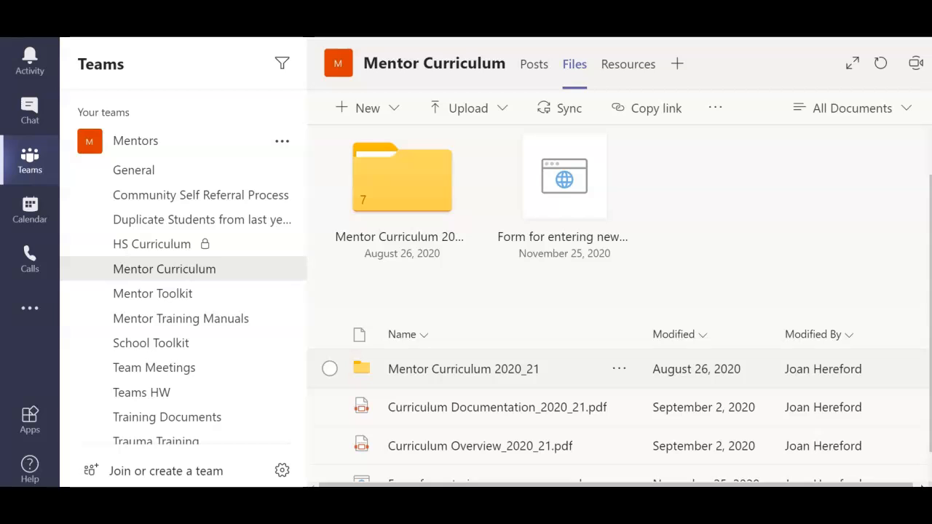
click(495, 415)
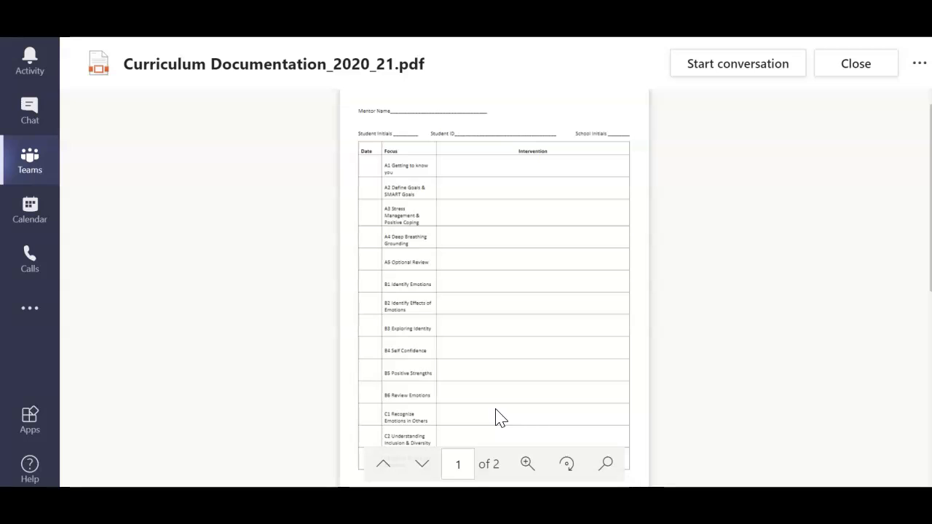
click(527, 466)
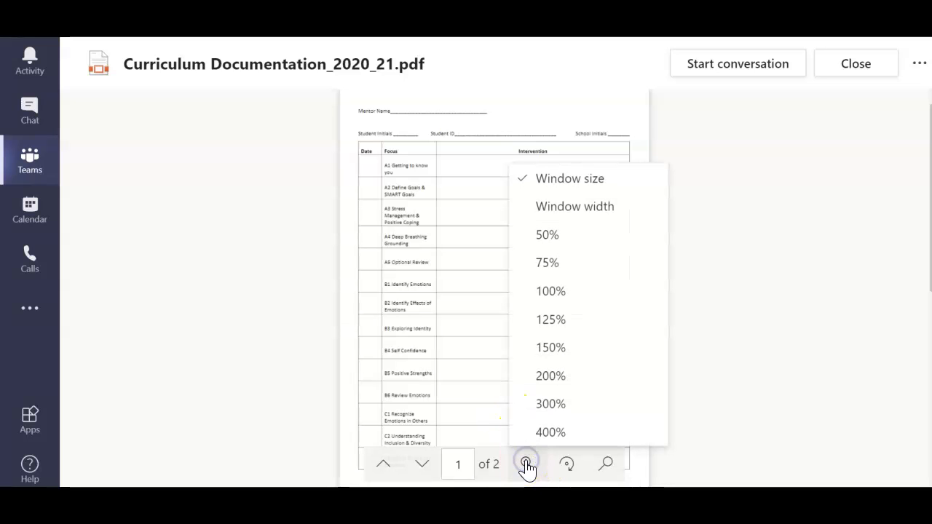
click(546, 319)
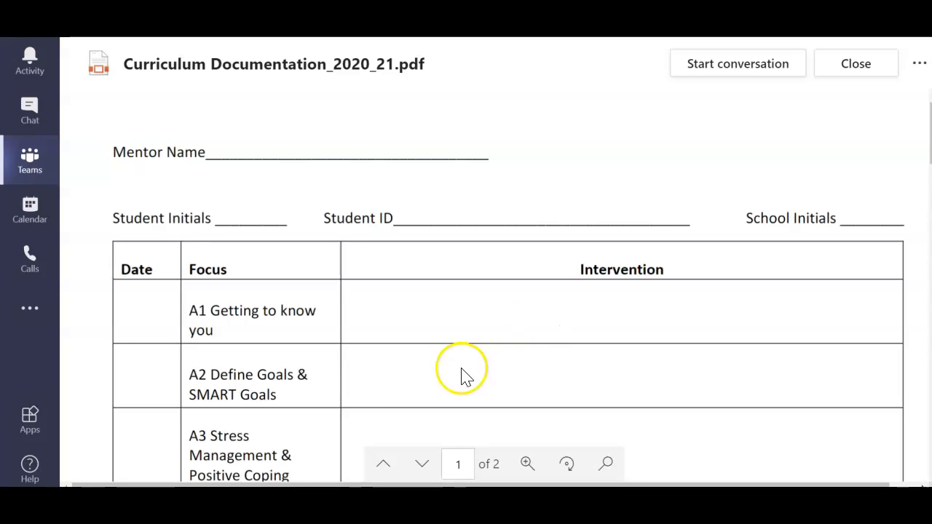
- Switch to TheraNest in the browser and create a new telehealth session from the test client's appointments
click(453, 504)
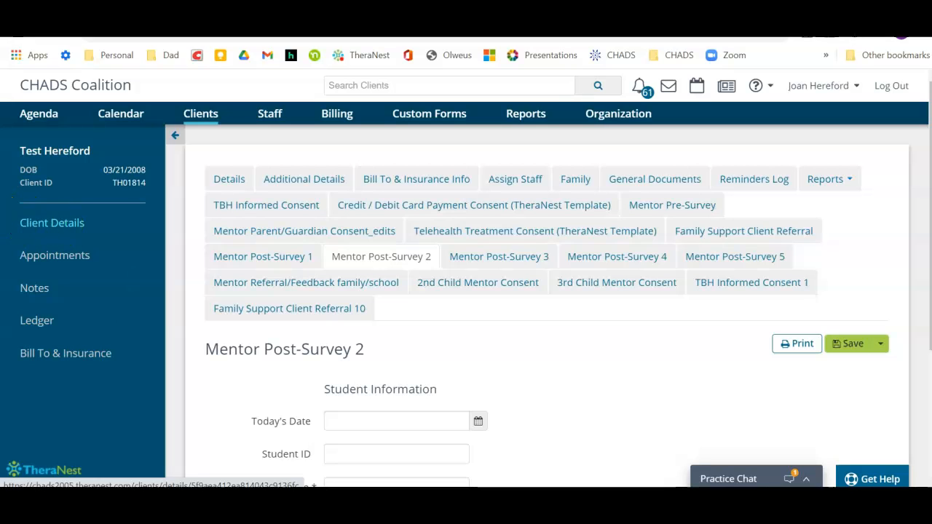
click(45, 259)
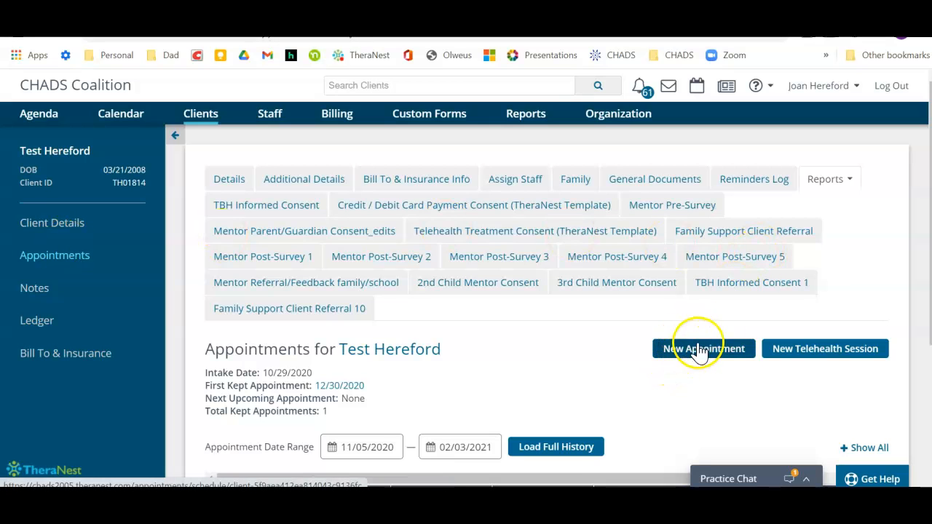
click(799, 353)
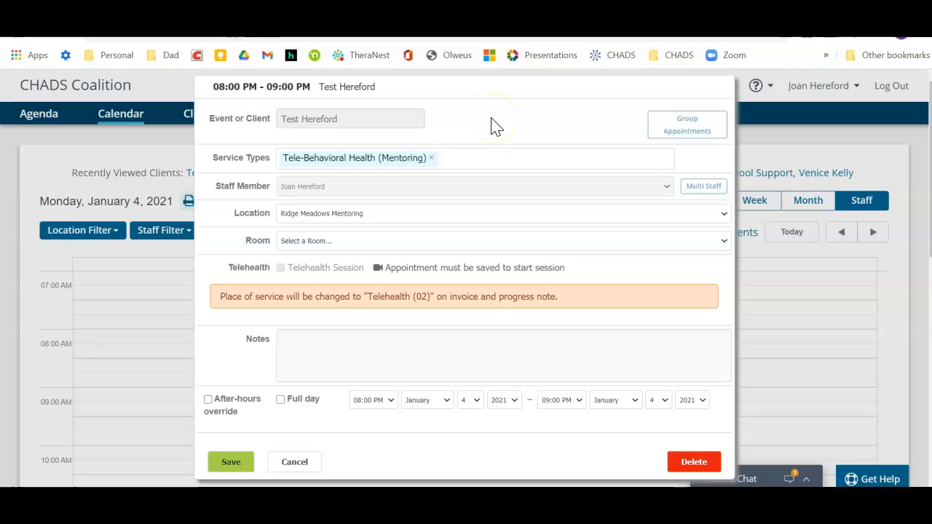
- Replace the session's service type with Mentoring
click(434, 160)
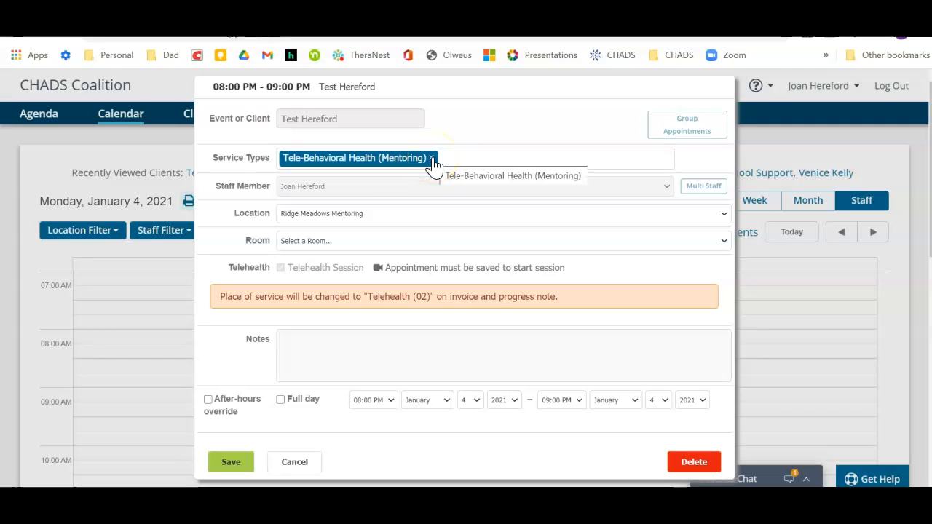
click(432, 158)
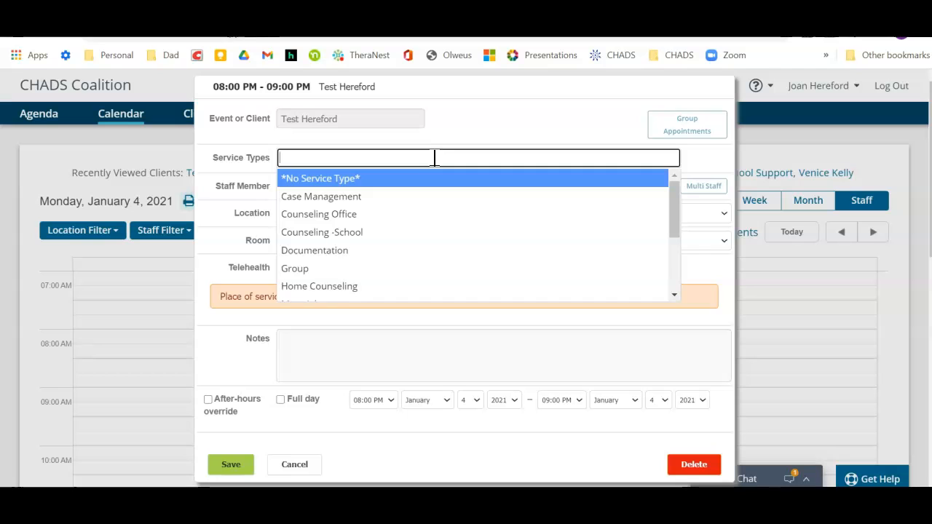
drag(672, 191, 674, 267)
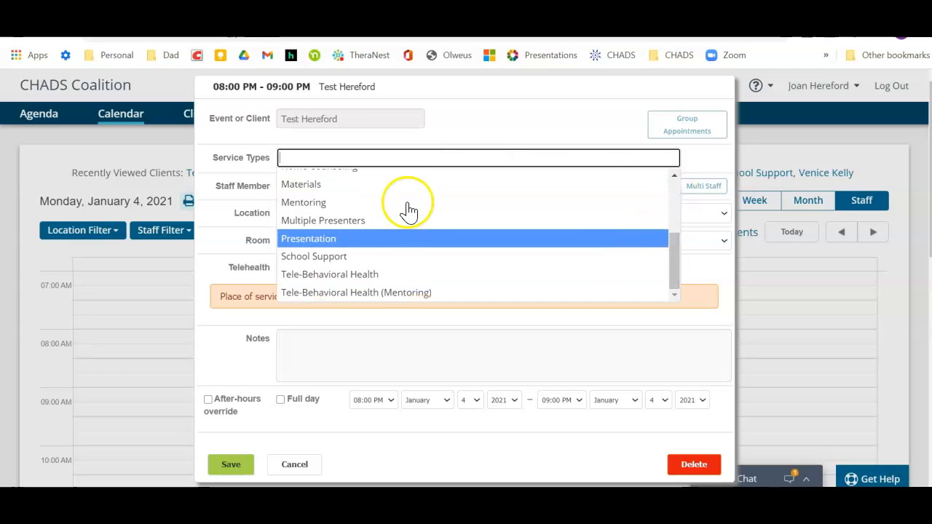
click(355, 211)
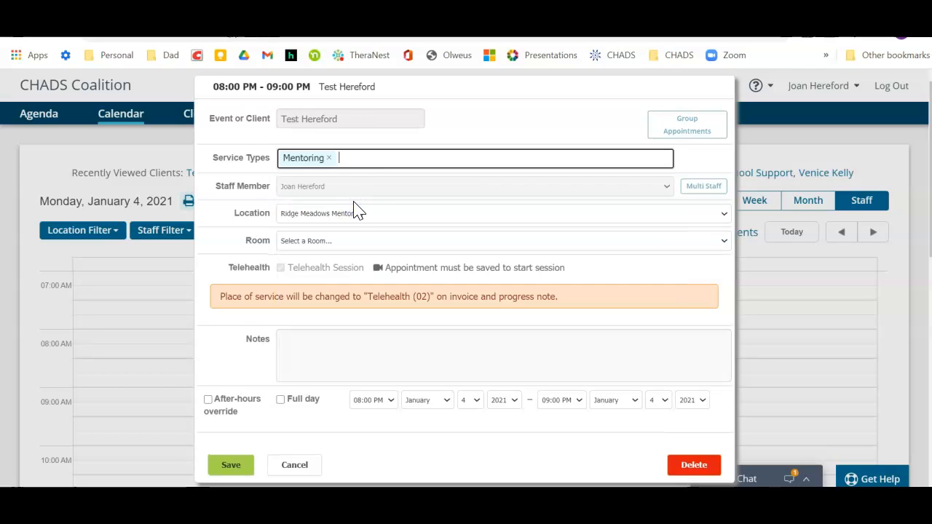
- Remove the Mentoring service type and choose Tele-Behavioral Health (Mentoring) for the session
click(329, 159)
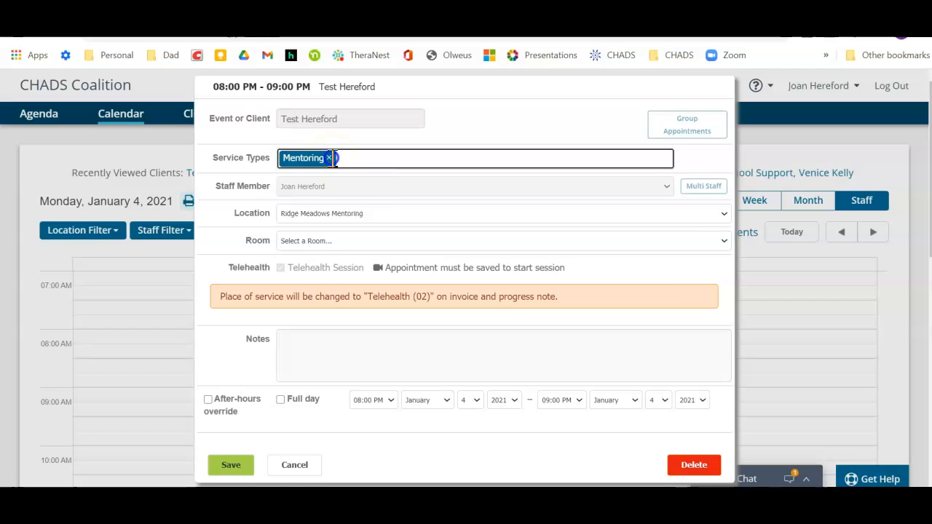
click(331, 158)
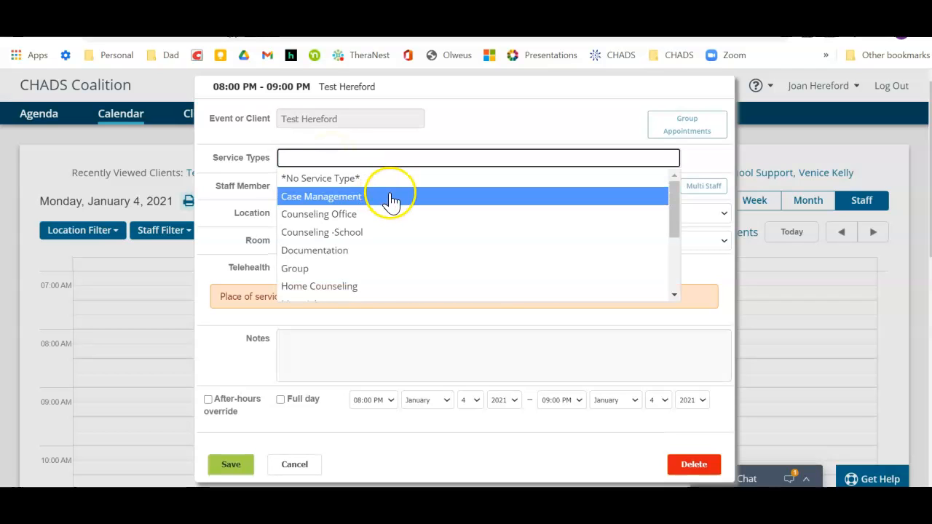
drag(670, 211, 676, 266)
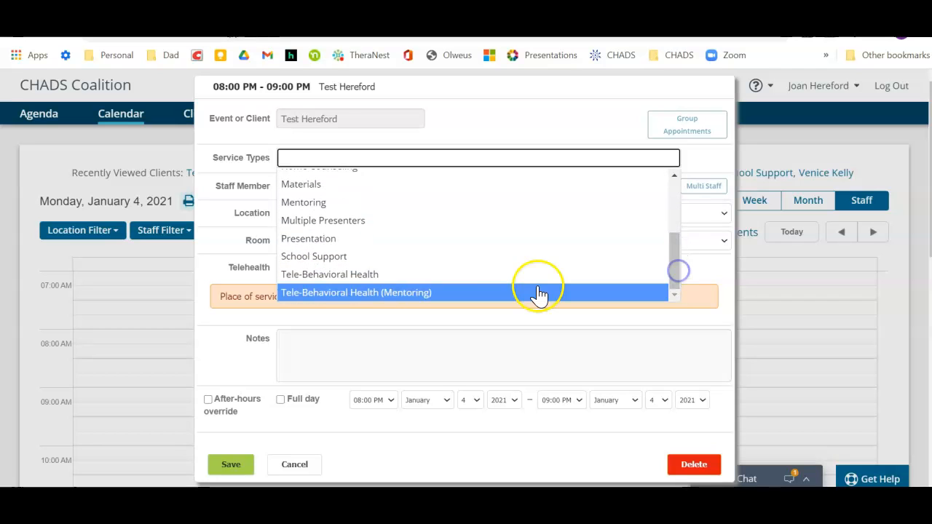
click(356, 294)
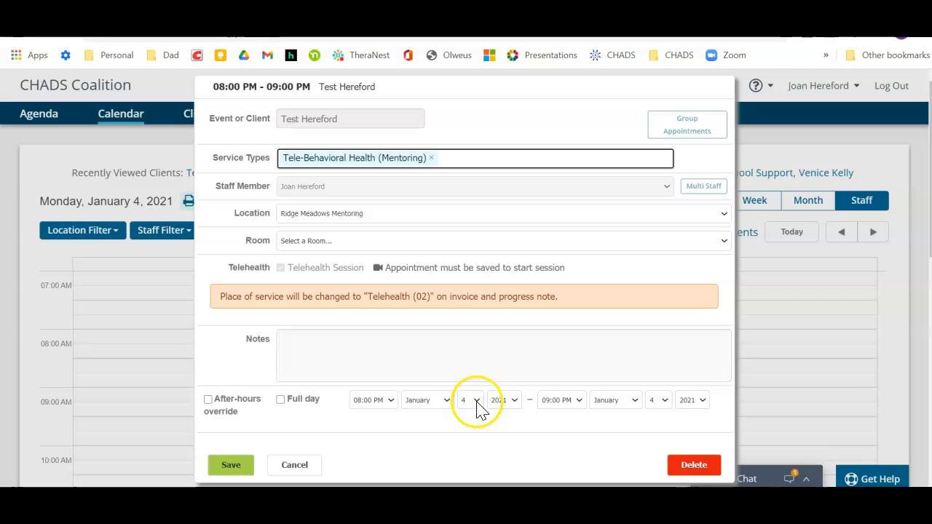
- Set the session's start time to 06:00 PM and its end time to 06:30 PM
click(393, 406)
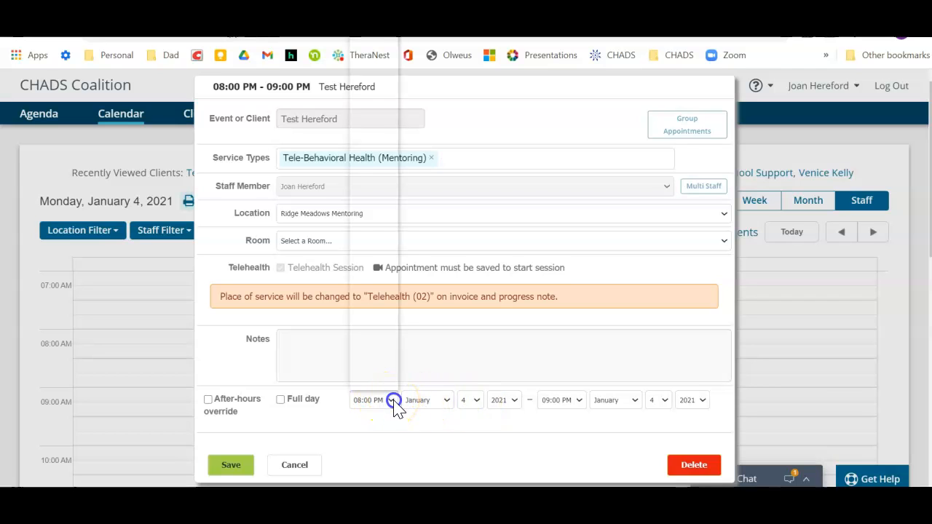
click(452, 435)
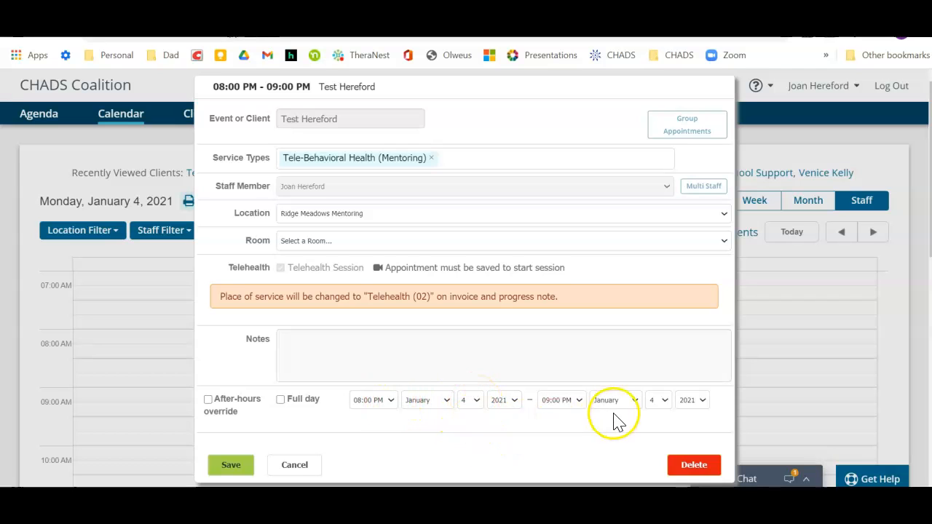
click(581, 402)
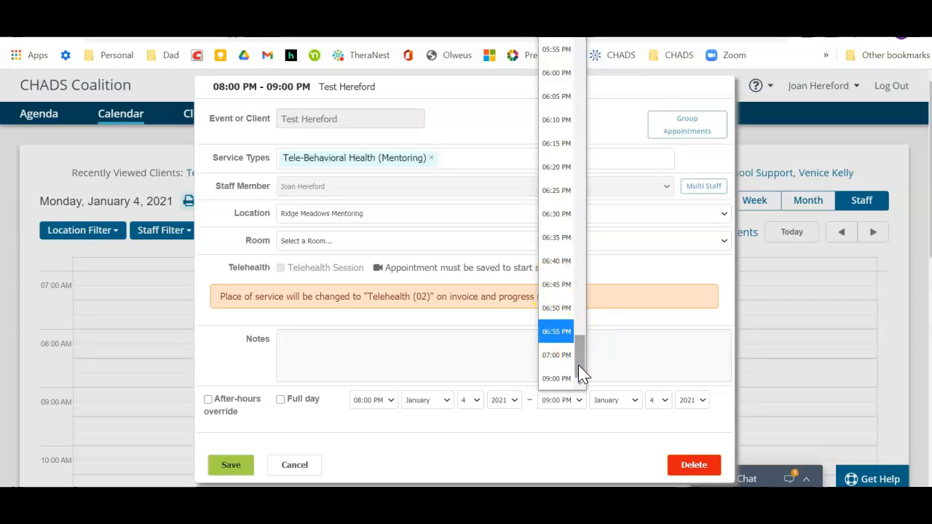
drag(579, 366, 579, 358)
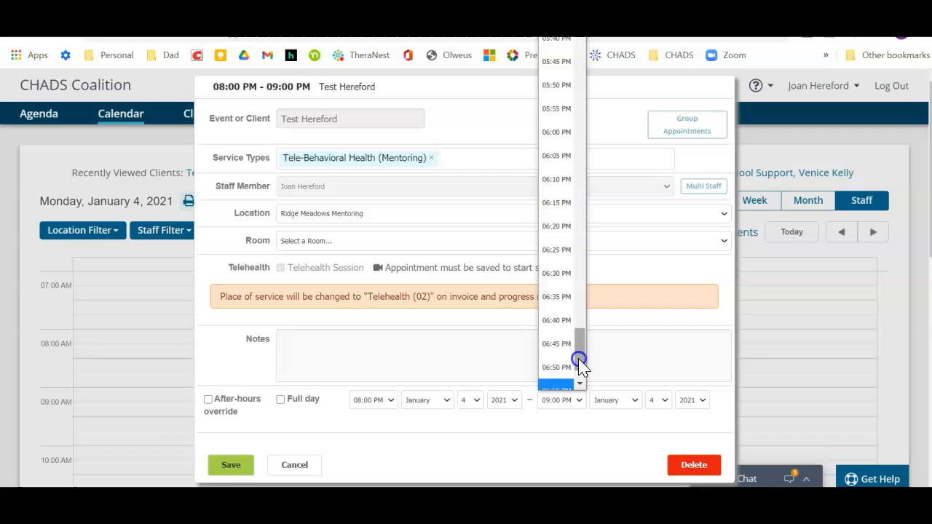
click(389, 402)
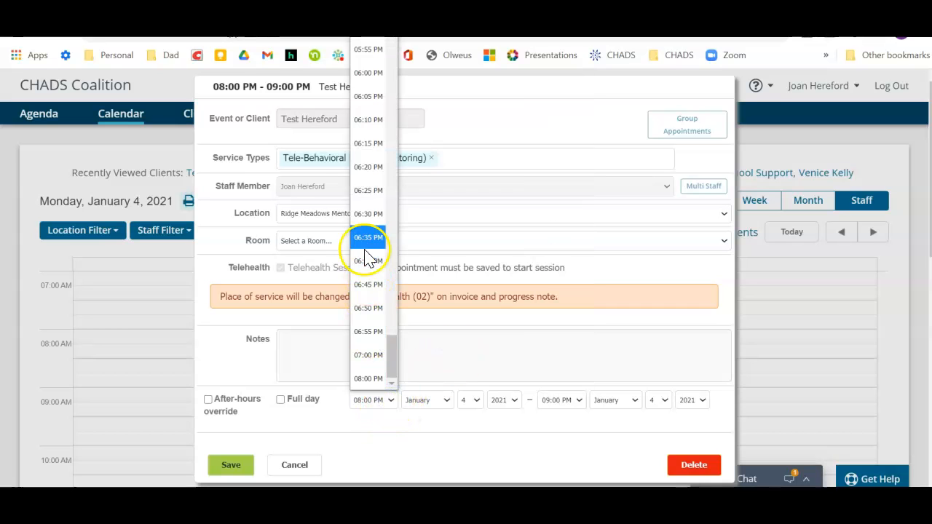
click(353, 75)
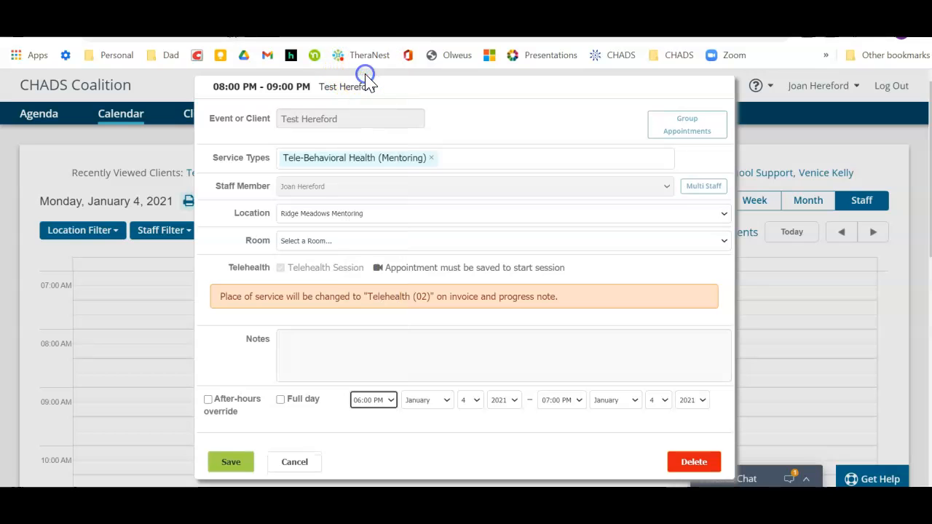
click(581, 400)
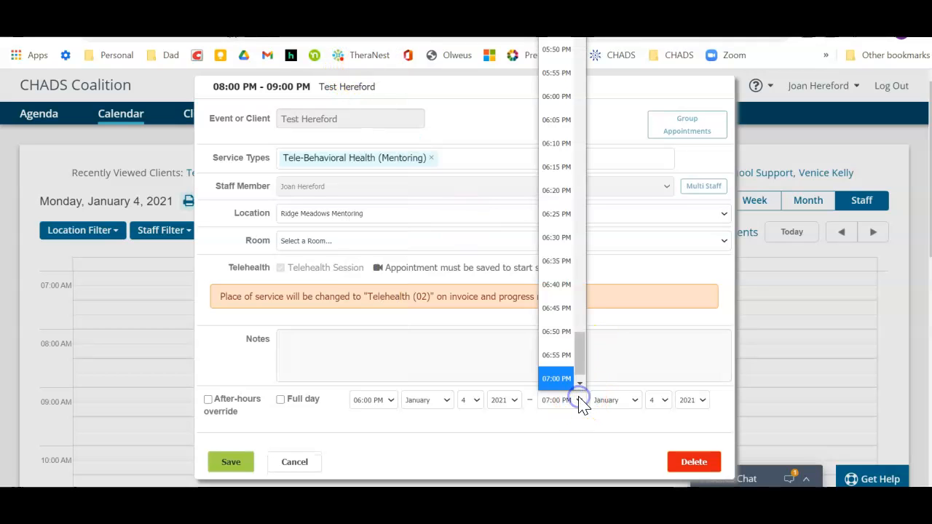
click(554, 239)
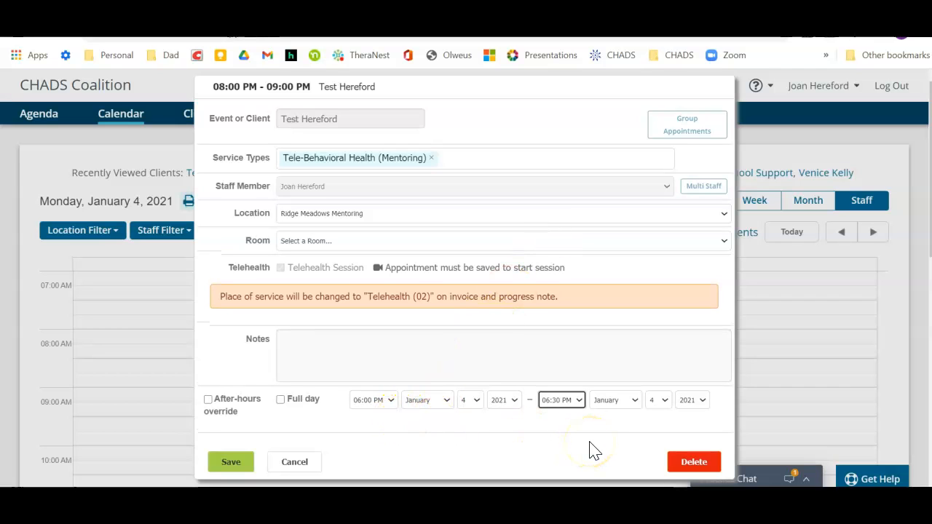
- Change the session date to January 6, 2021, set the end time to 06:30 PM, and save the appointment
click(476, 401)
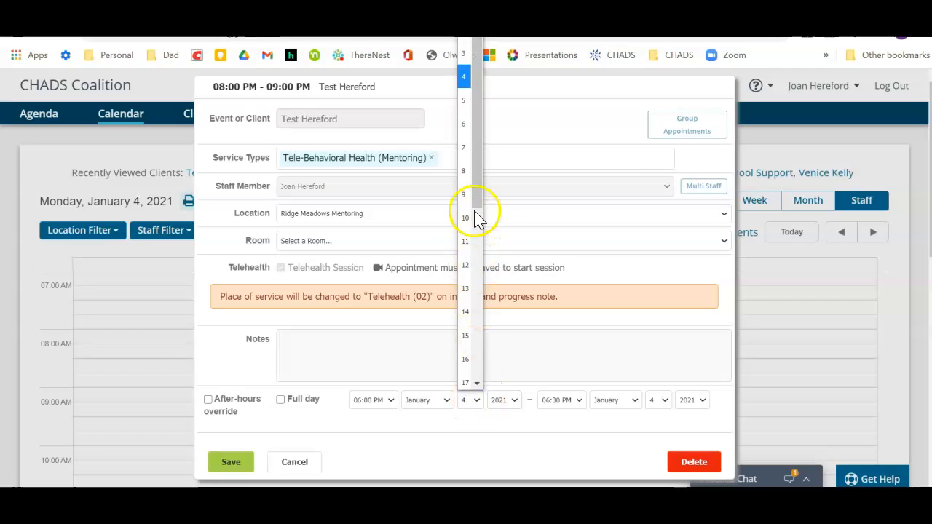
click(466, 128)
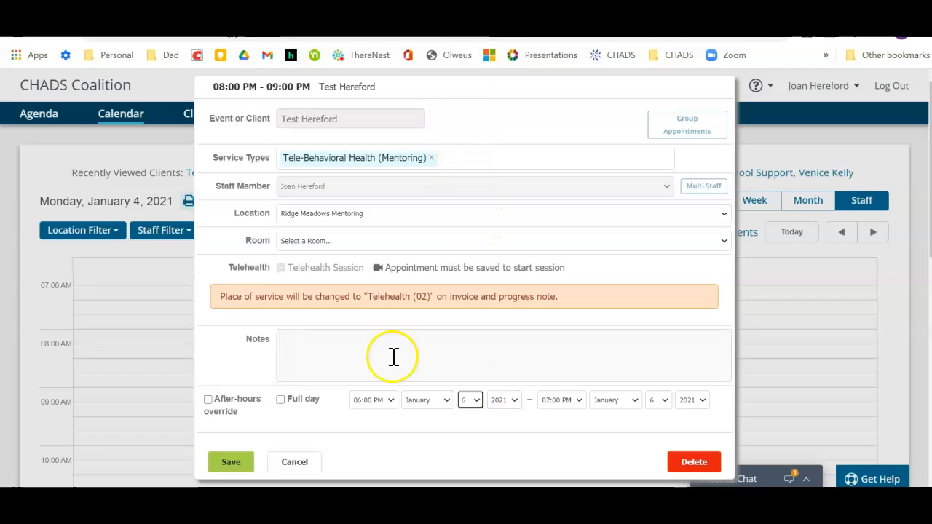
click(581, 406)
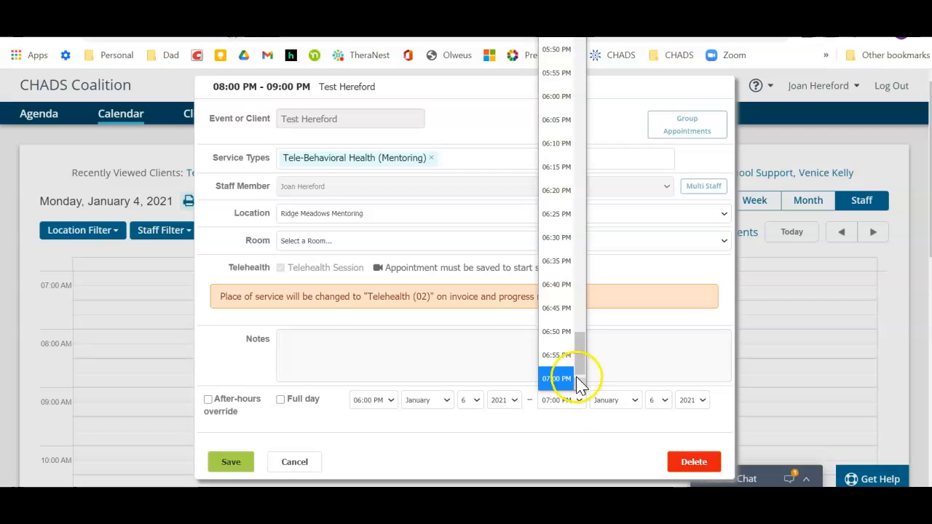
click(555, 237)
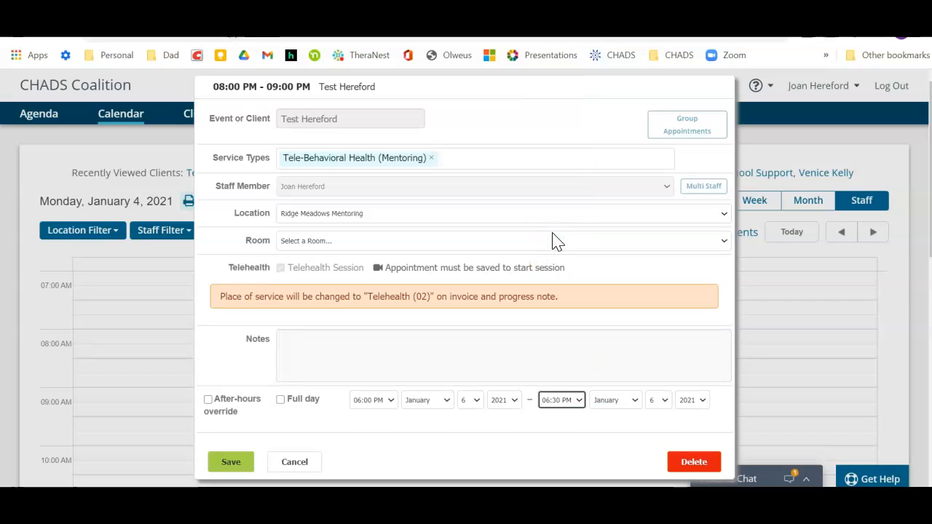
click(224, 463)
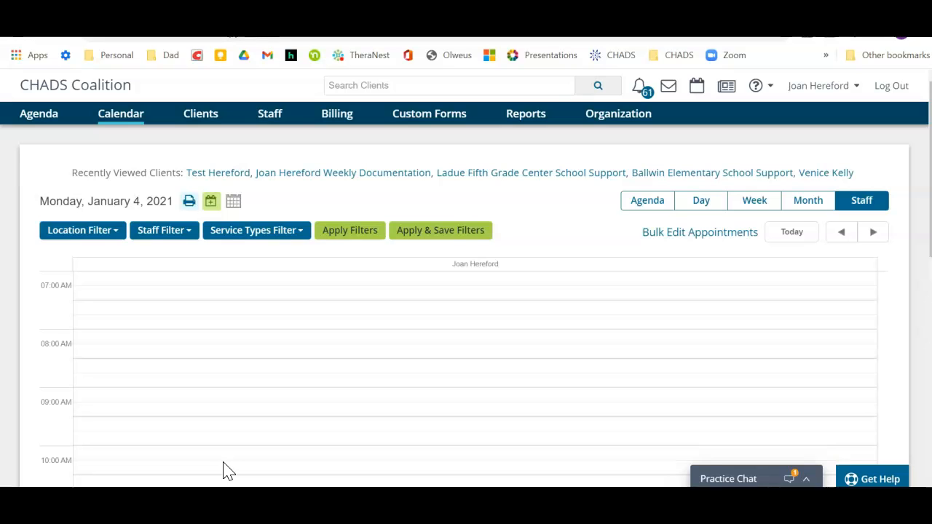
- Bring up the agenda for Wednesday, January 6, 2021
scroll(290, 255, down, 7)
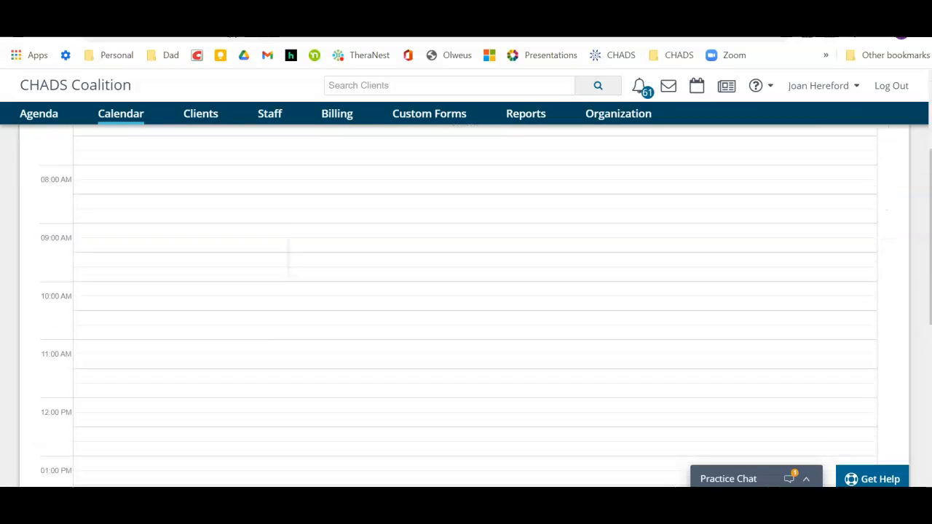
scroll(349, 277, up, 5)
scroll(350, 277, down, 6)
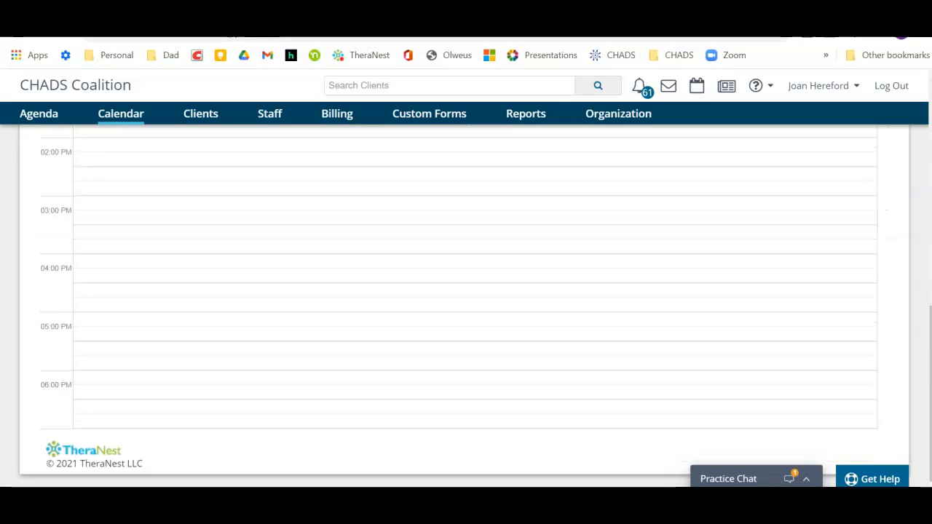
key(alt+Left)
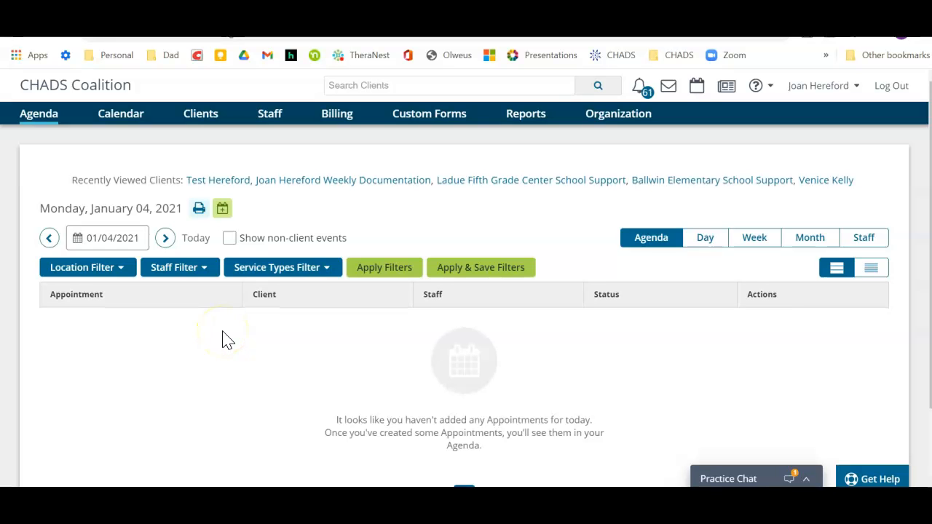
click(165, 241)
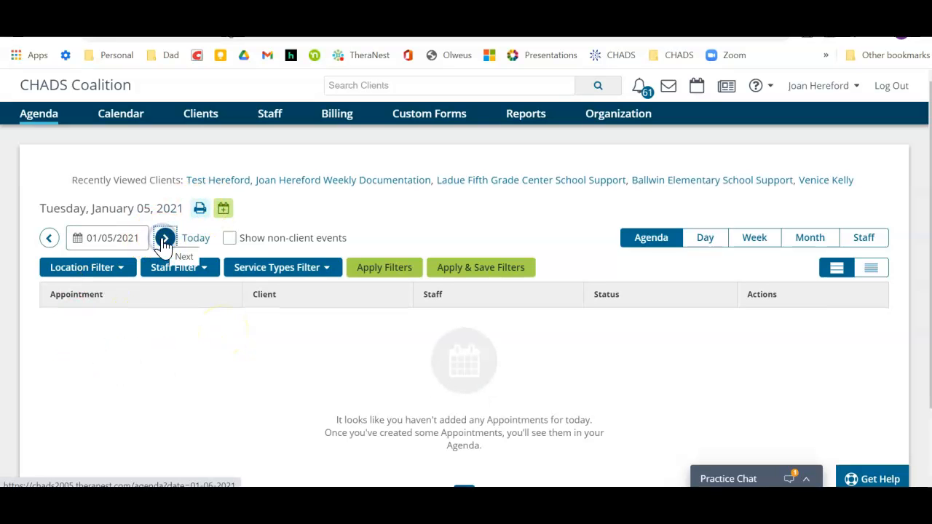
click(164, 241)
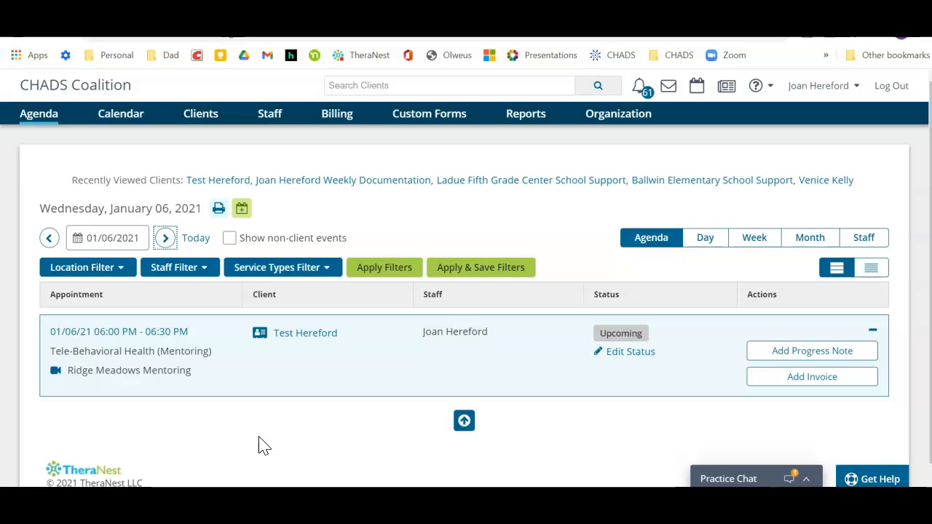
- Add a progress note to the January 6 tele-behavioral health appointment and go through its fields down to the risk assessment
click(774, 352)
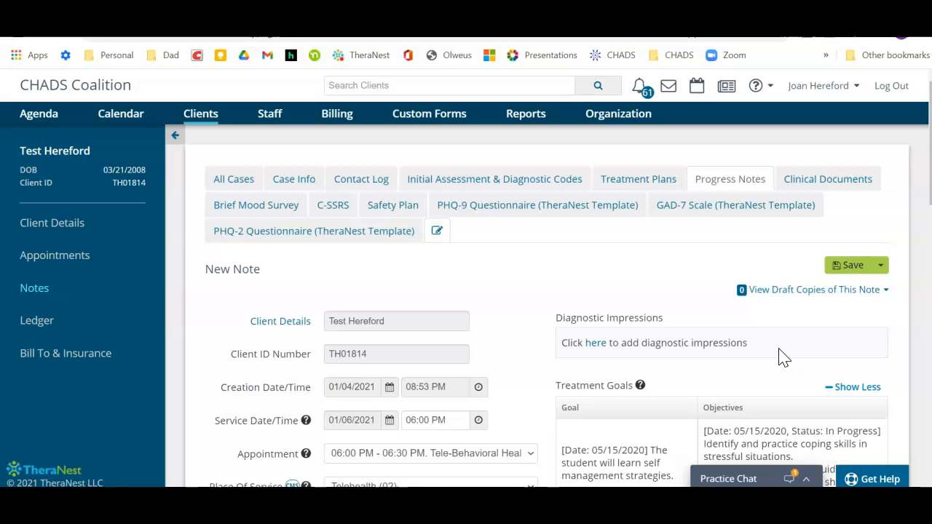
scroll(784, 357, down, 3)
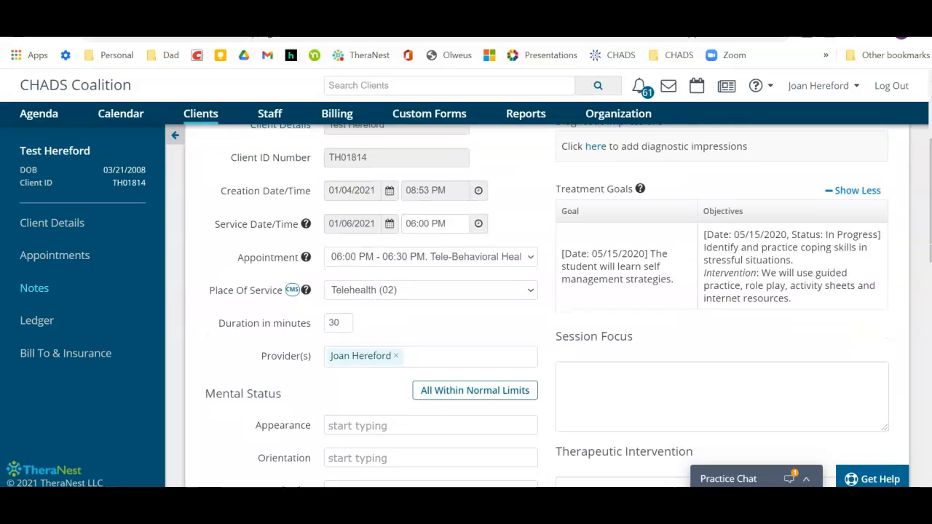
scroll(784, 356, down, 5)
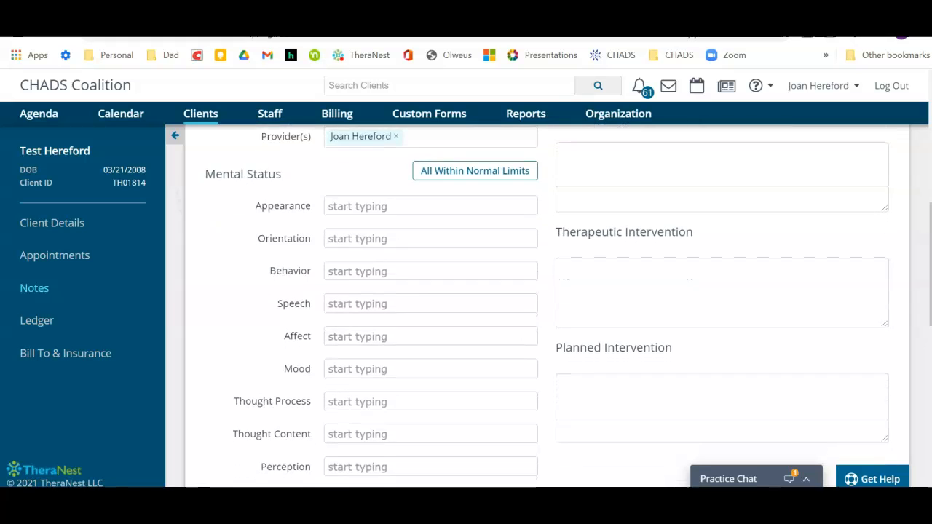
scroll(546, 306, down, 5)
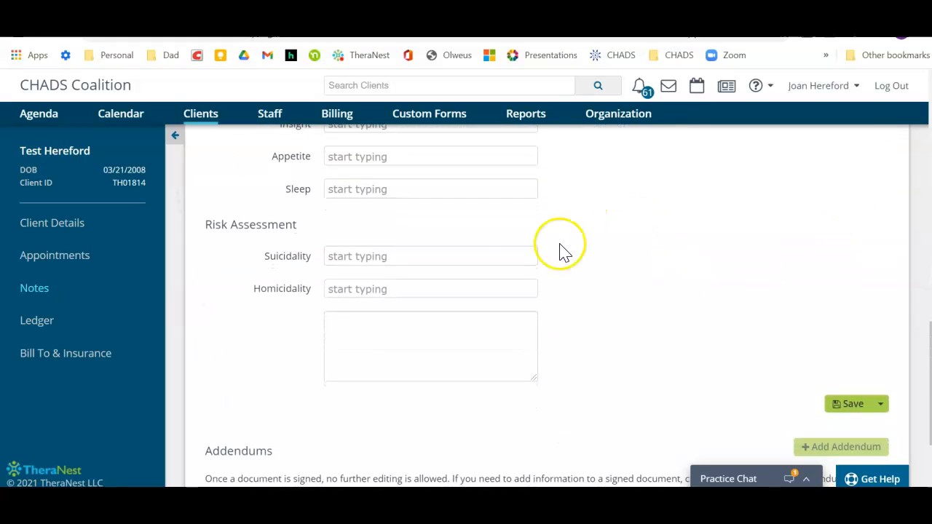
- Set both Suicidality and Homicidality to Not Present in the note's risk assessment
click(451, 254)
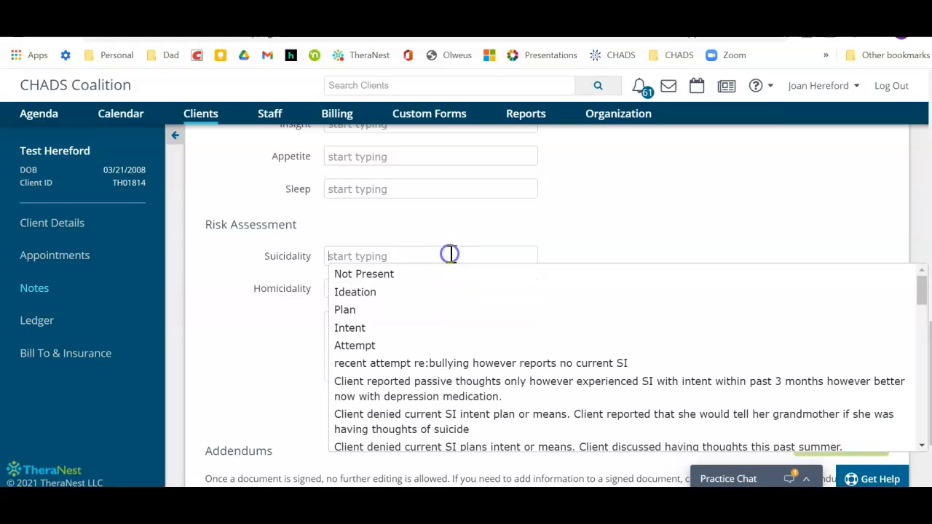
click(354, 275)
click(294, 359)
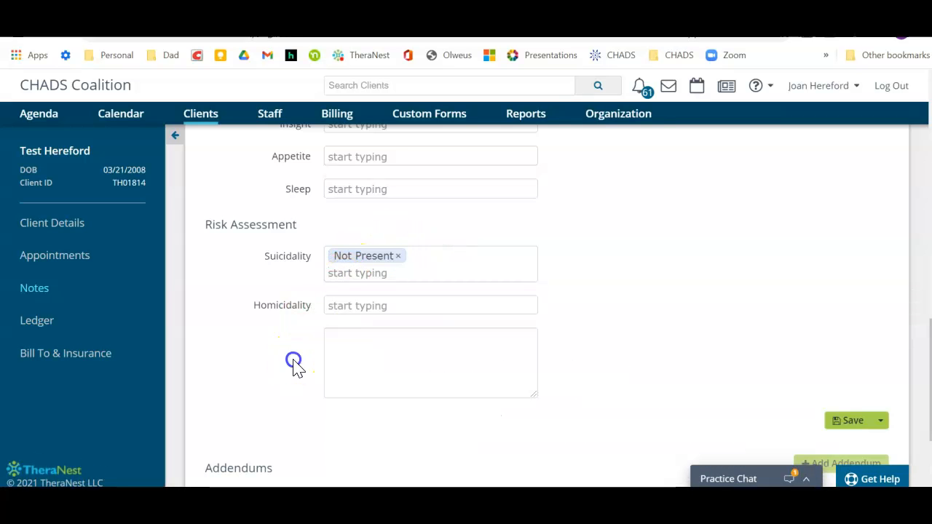
click(350, 307)
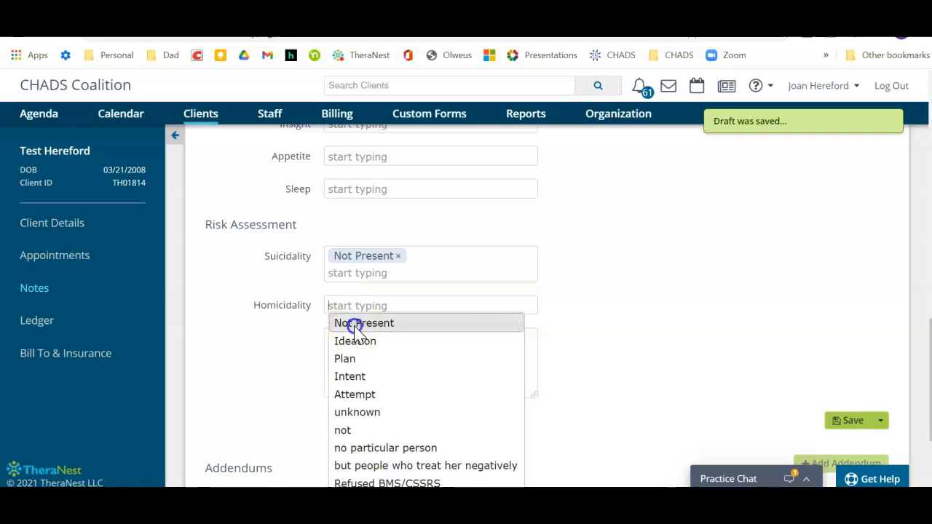
click(354, 324)
click(625, 322)
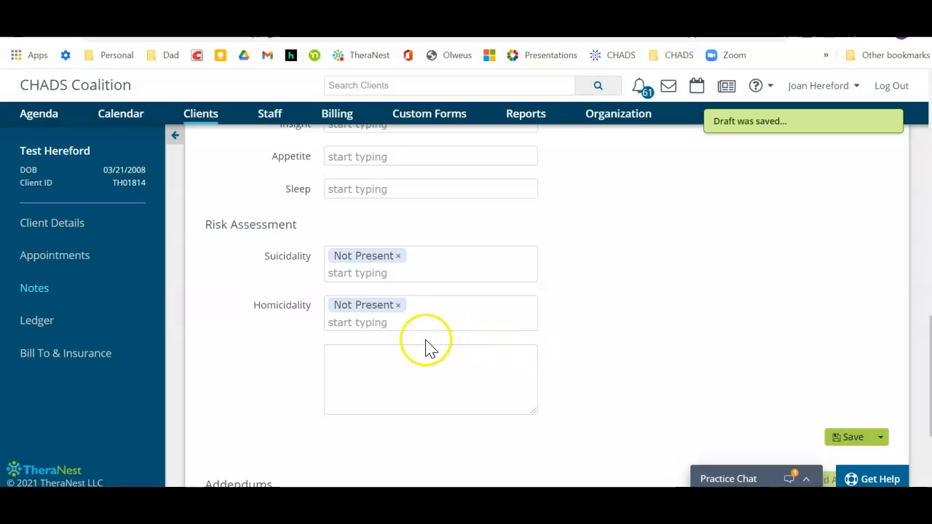
- Look over the risk assessment comment box, the mental status fields and the session focus and intervention boxes
click(381, 360)
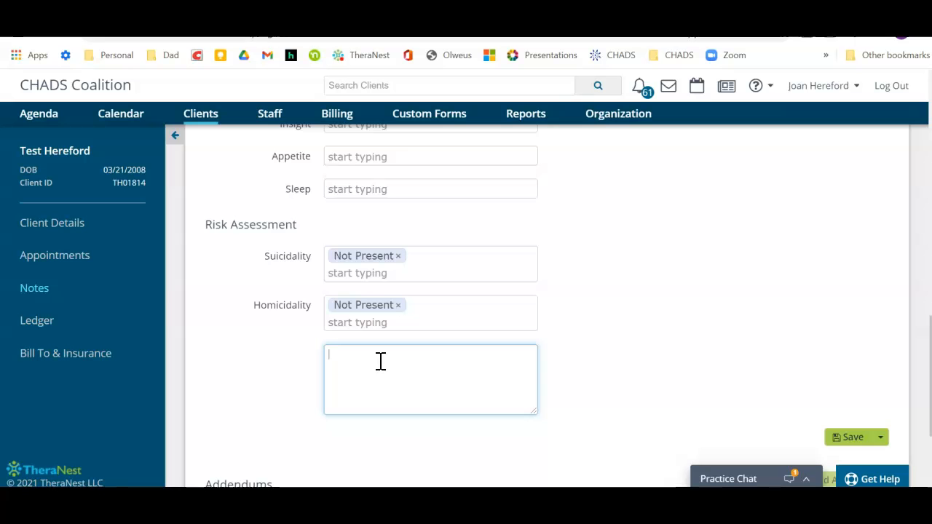
scroll(380, 362, up, 5)
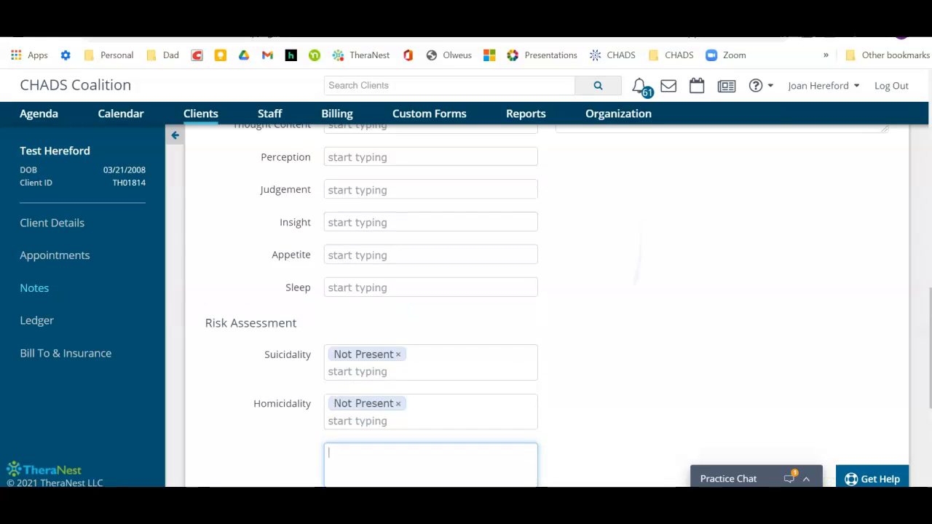
scroll(380, 362, up, 4)
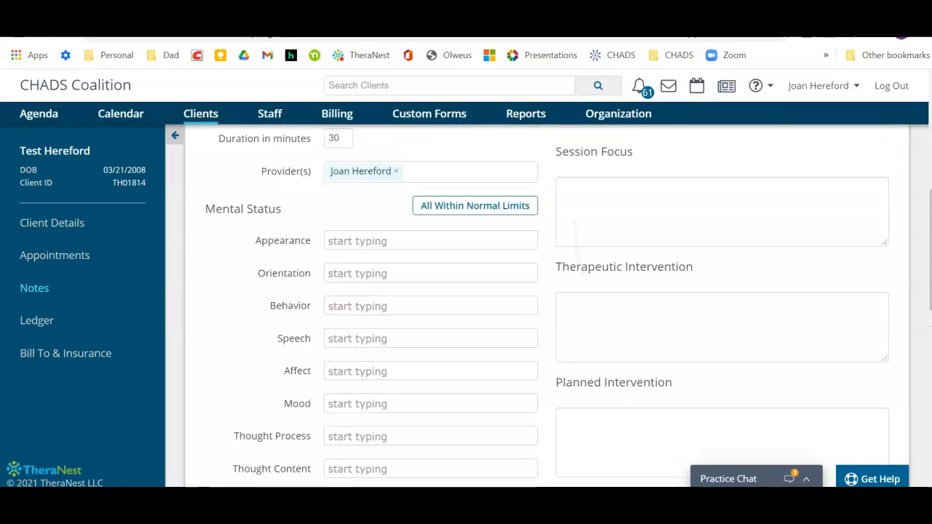
scroll(380, 362, down, 2)
scroll(380, 362, down, 1)
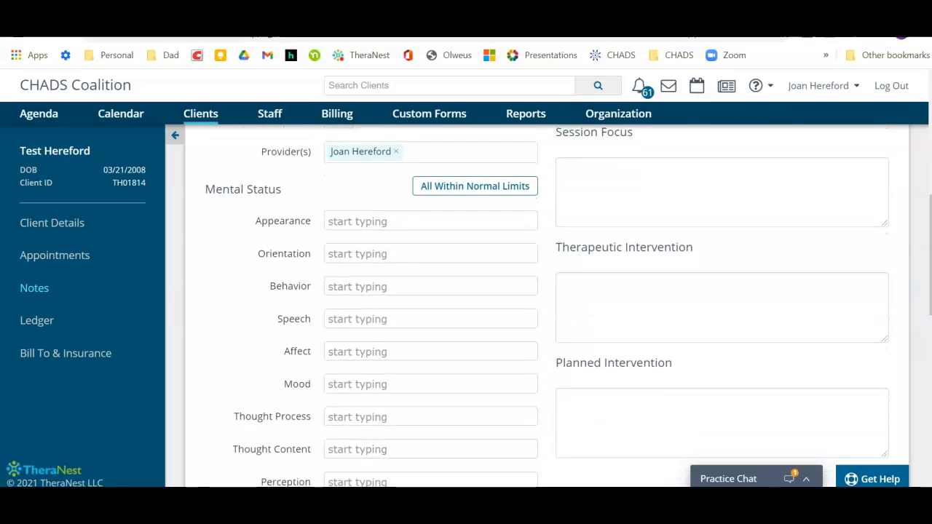
scroll(380, 362, up, 1)
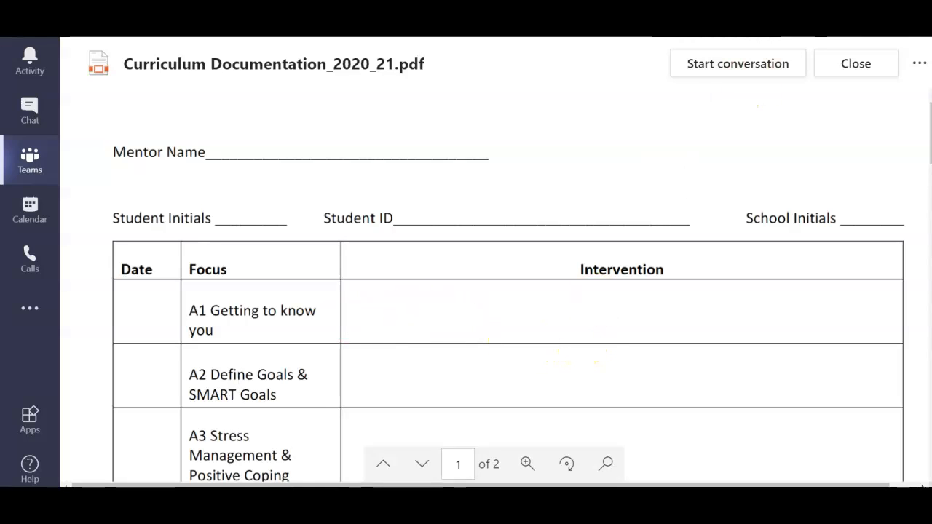
- In Microsoft Teams, close the curriculum documentation PDF and open the Mentor Toolkit channel's Scripts for Notes, Contacts, and Emails folder
click(854, 65)
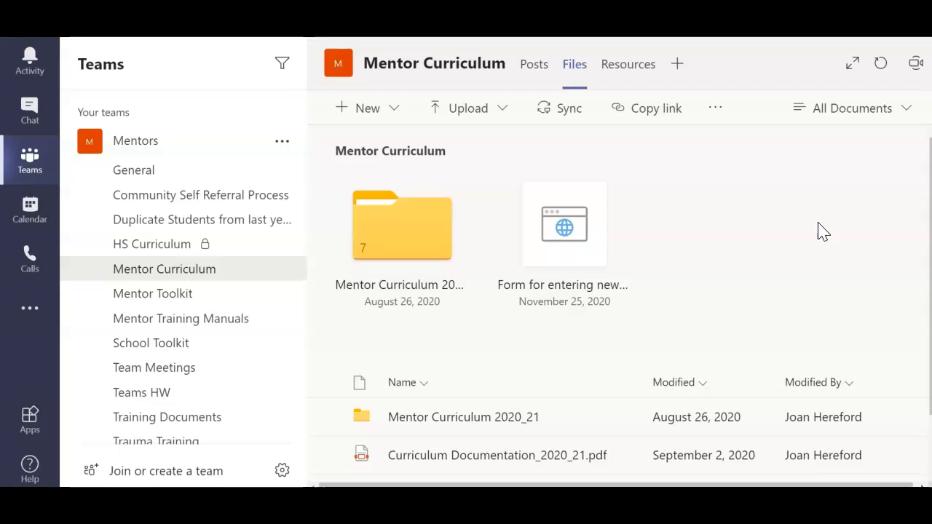
click(153, 294)
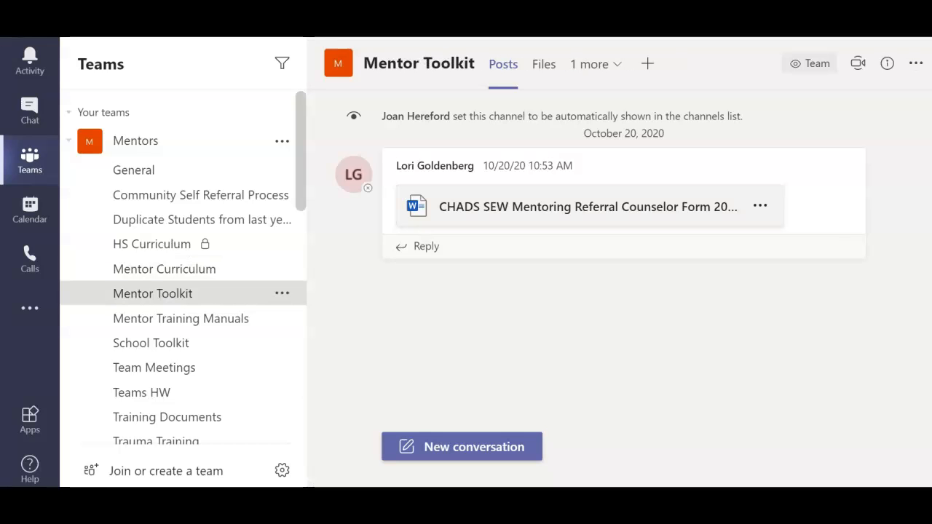
click(540, 65)
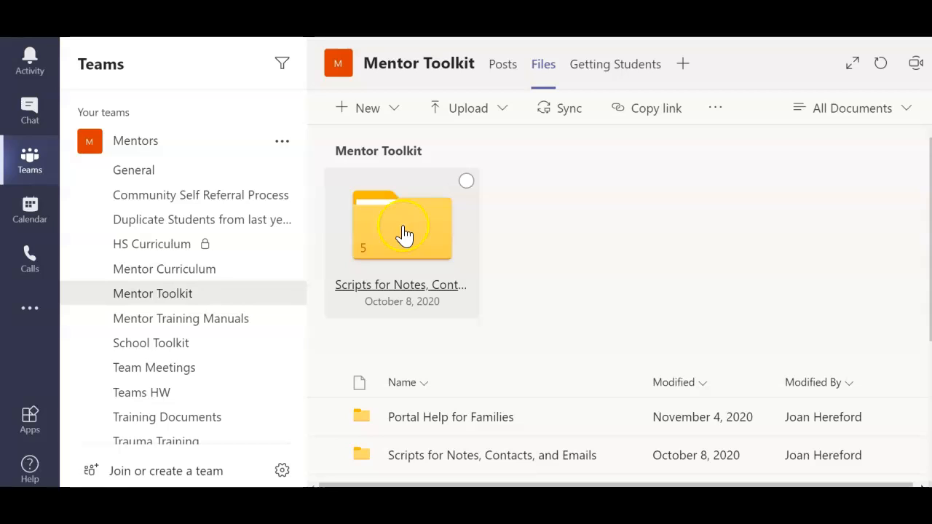
click(405, 457)
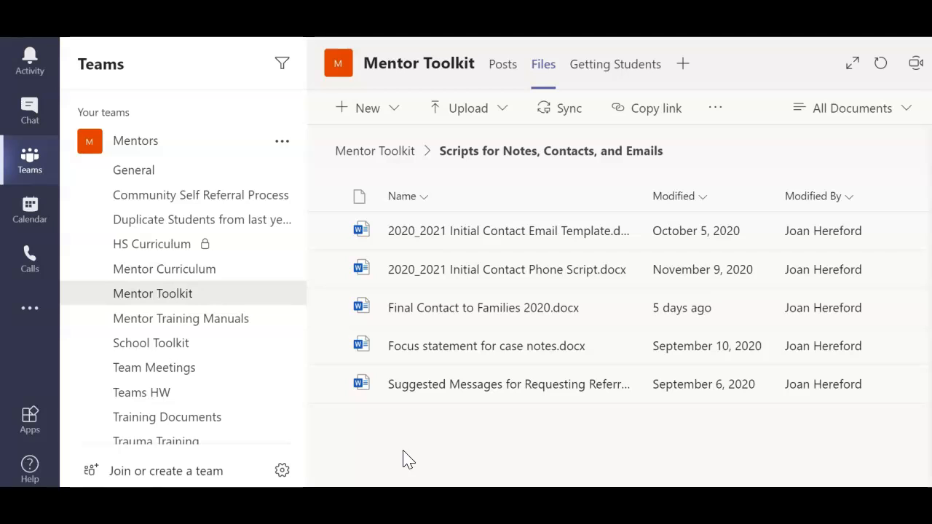
- Open Focus statement for case notes.docx and read the example wording for the focus box
click(470, 348)
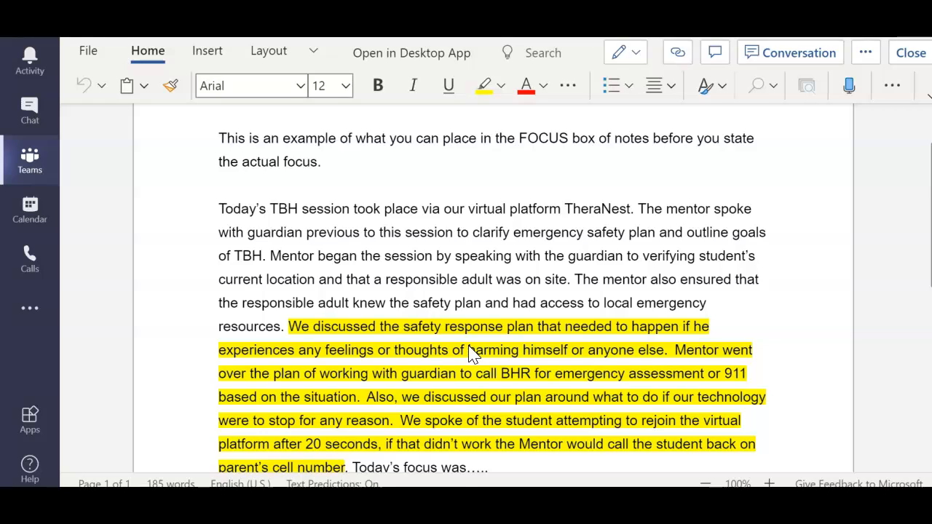
scroll(470, 354, down, 2)
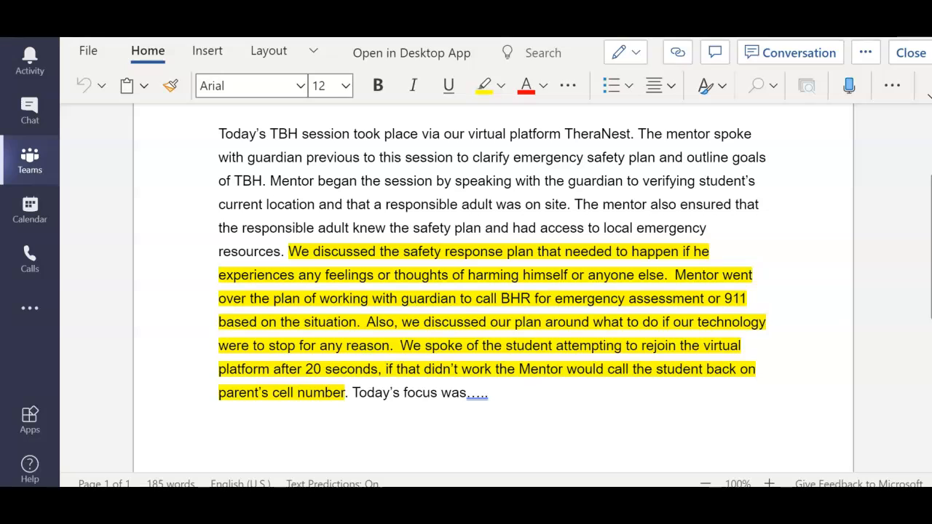
scroll(219, 182, up, 4)
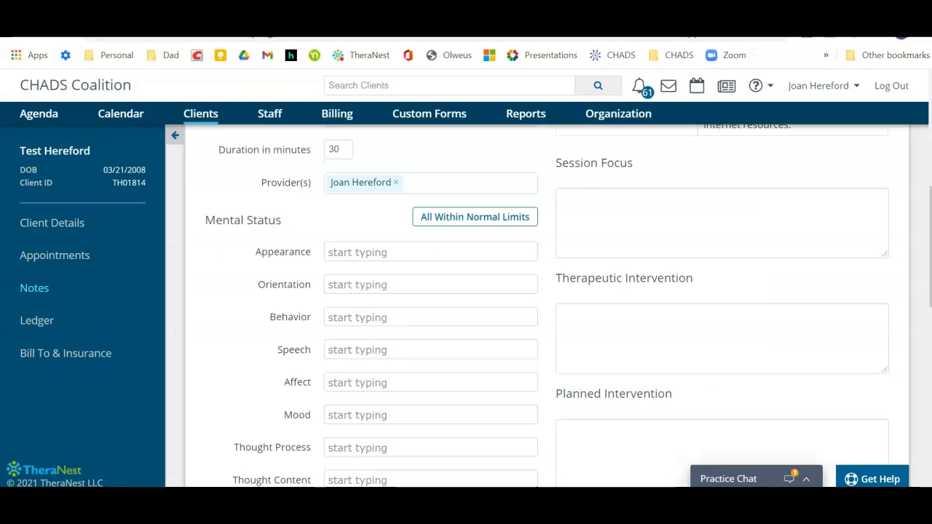
- Return to the TheraNest progress note and examine the Session Focus and Planned Intervention boxes
click(597, 213)
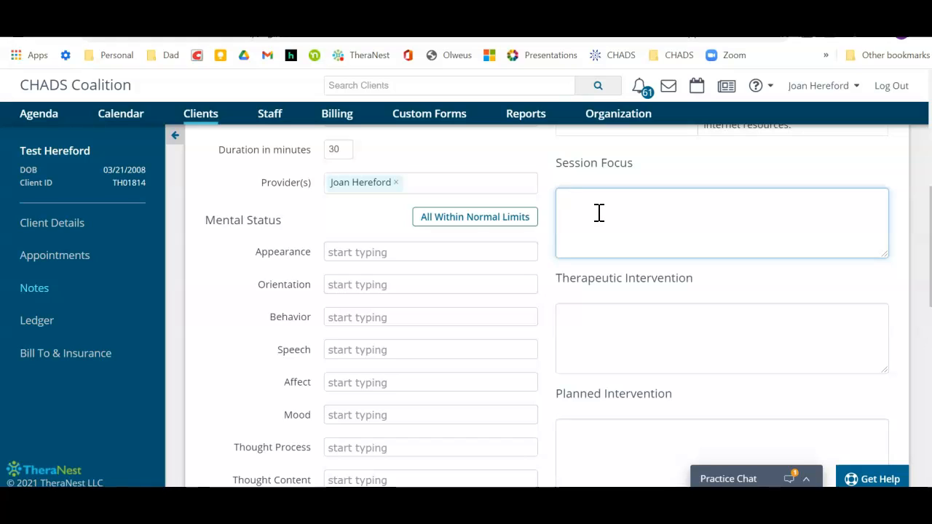
click(624, 449)
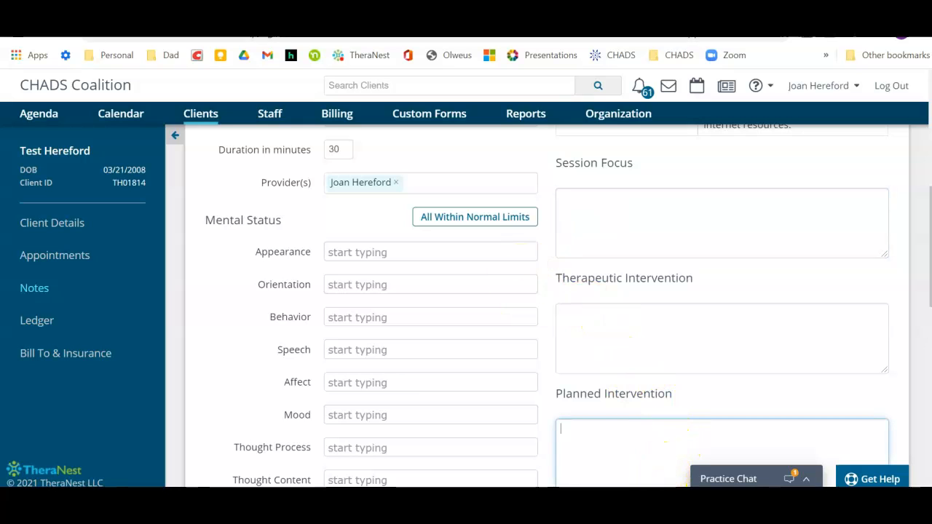
mouse_move(671, 499)
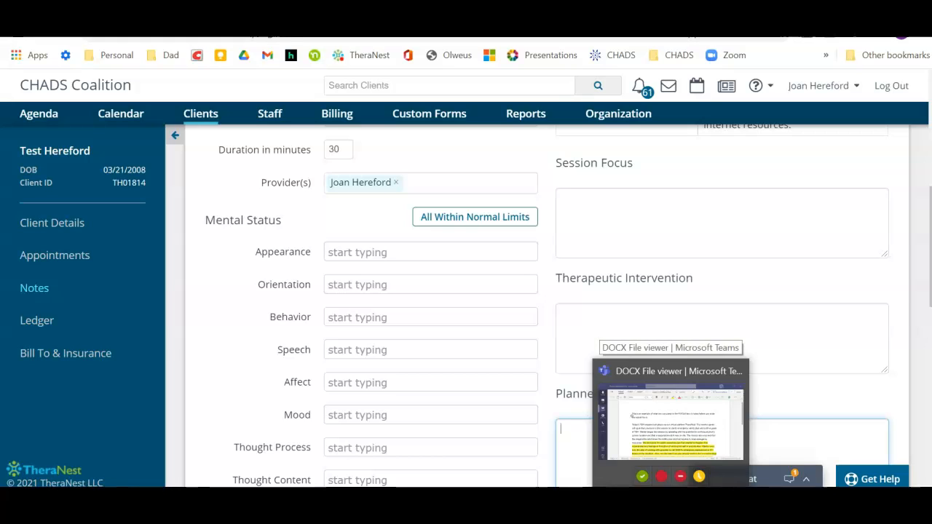
- Save the progress note for e-signing and sign the document as the staff member
scroll(546, 305, down, 6)
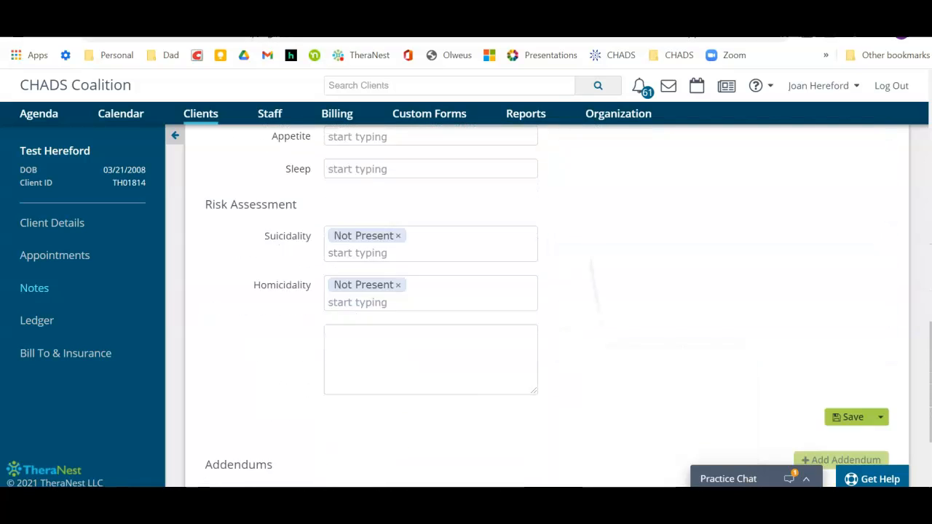
scroll(546, 306, down, 1)
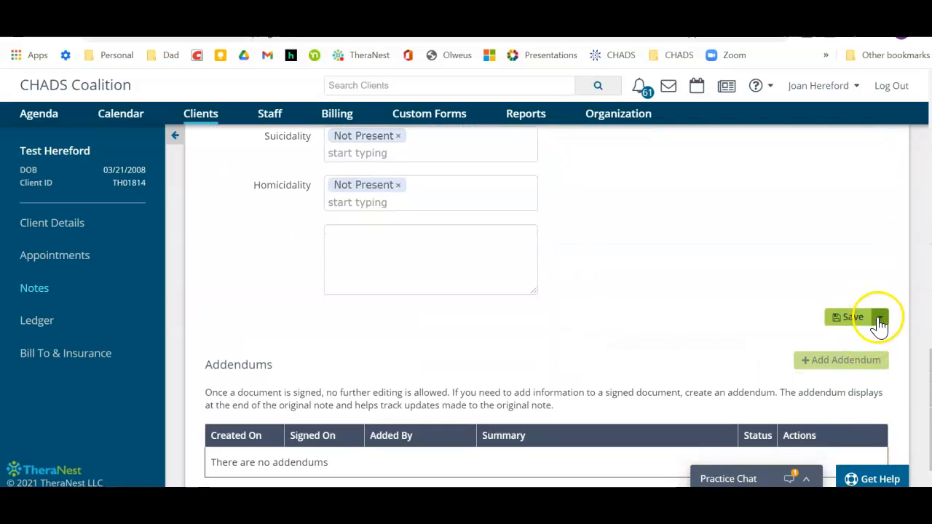
click(880, 320)
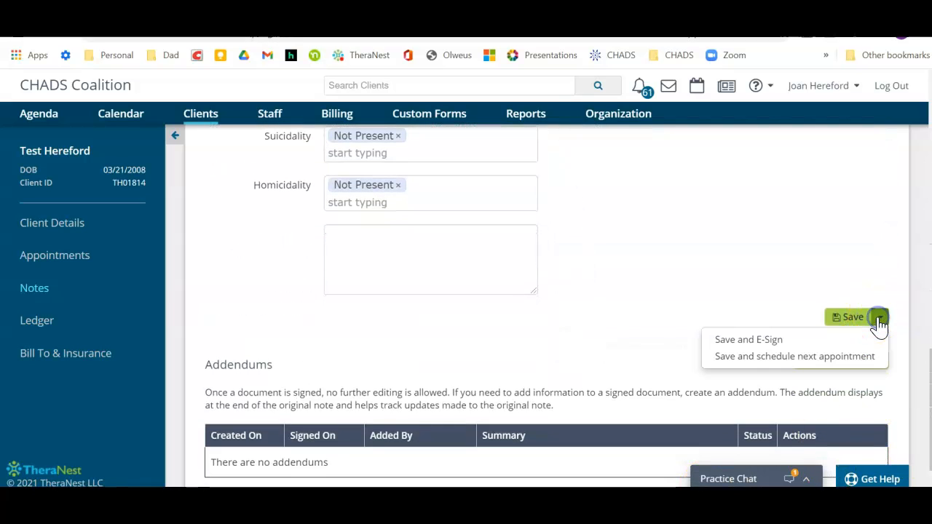
click(767, 342)
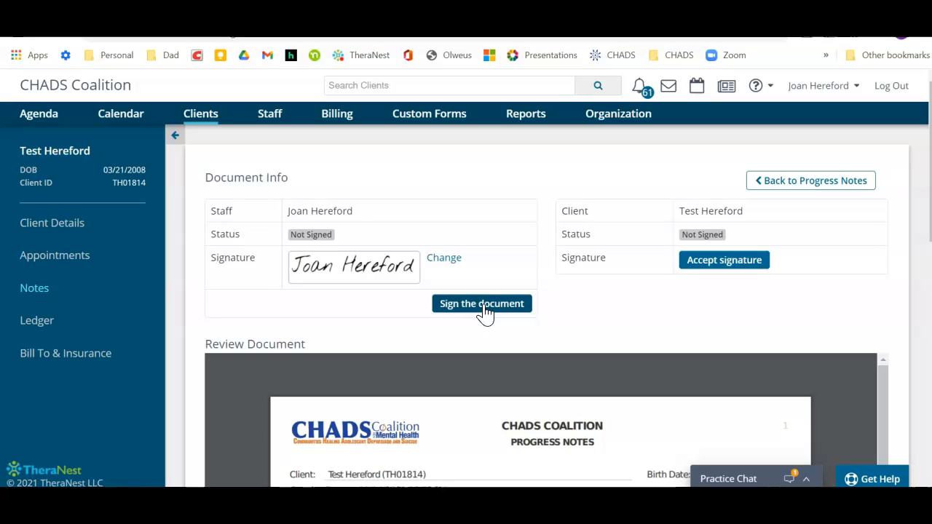
click(485, 306)
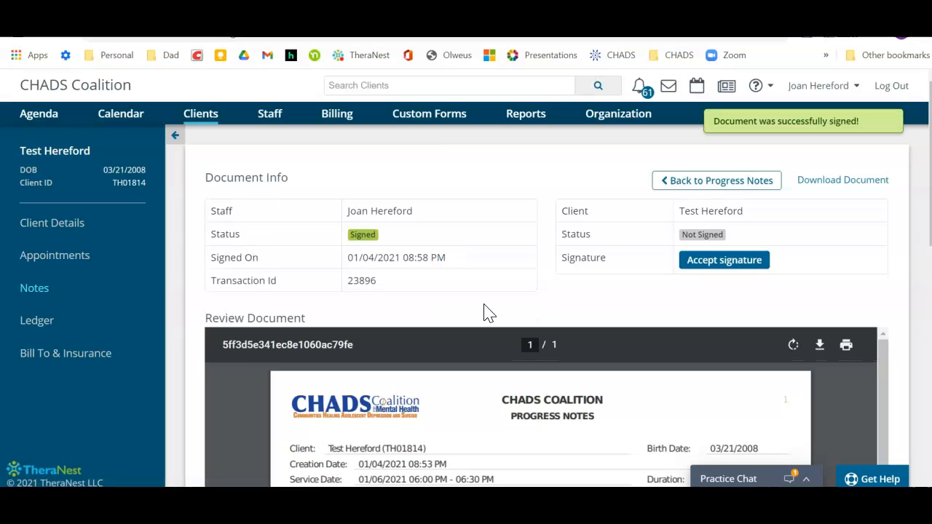
- Open the January 6, 2021, 06:00 PM session from the client's appointments and check its details
click(56, 259)
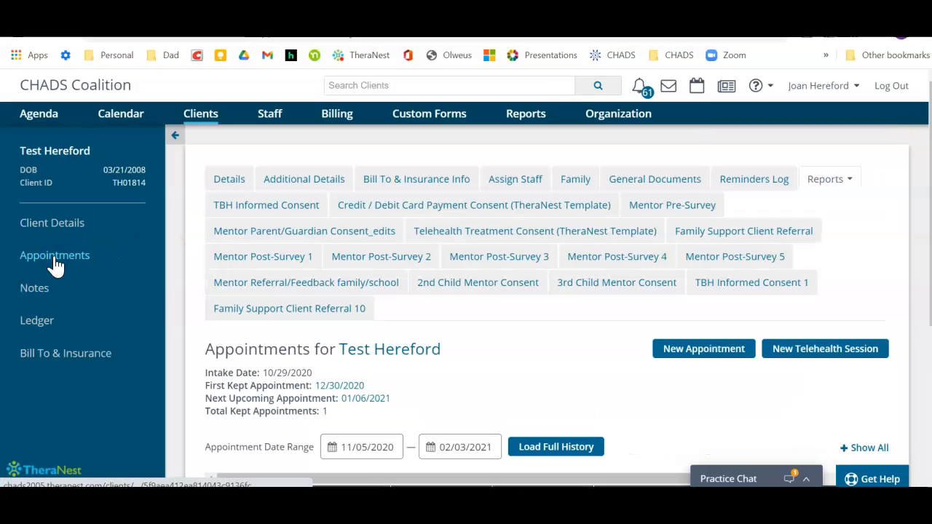
scroll(55, 265, down, 3)
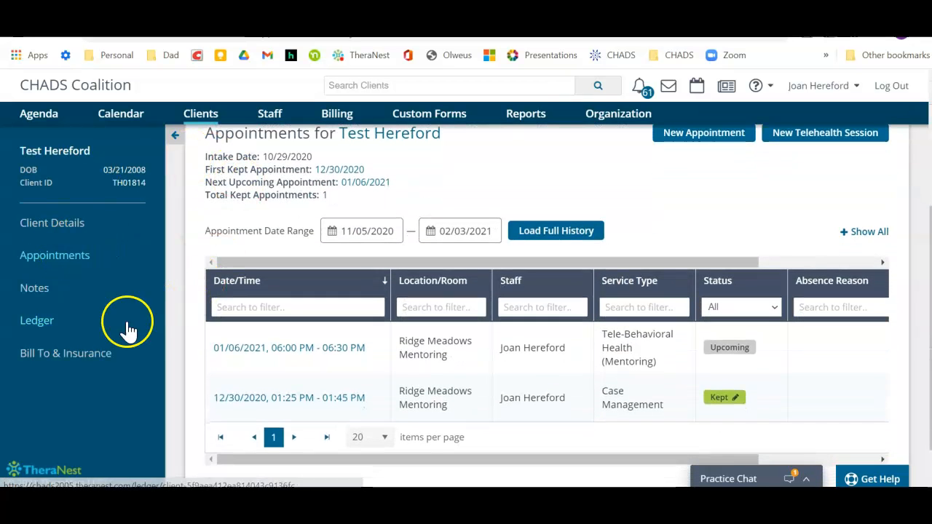
click(235, 349)
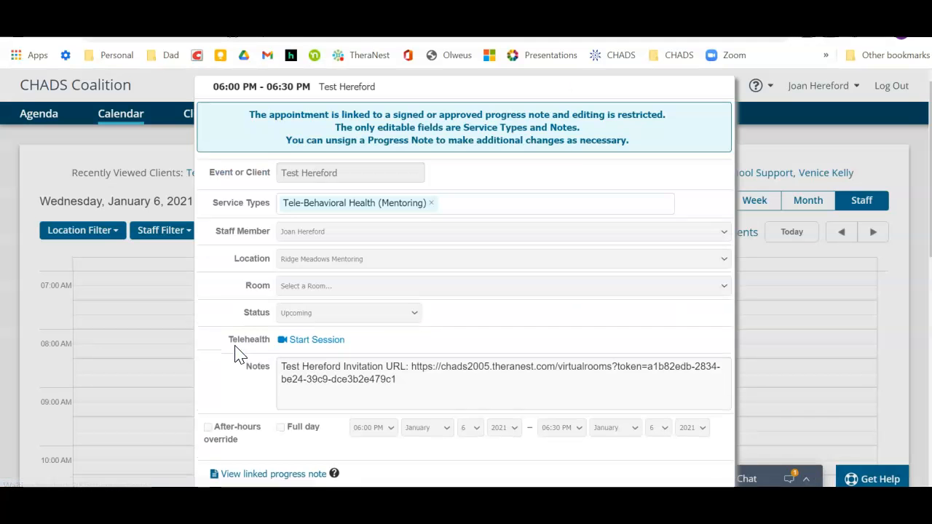
scroll(235, 355, down, 3)
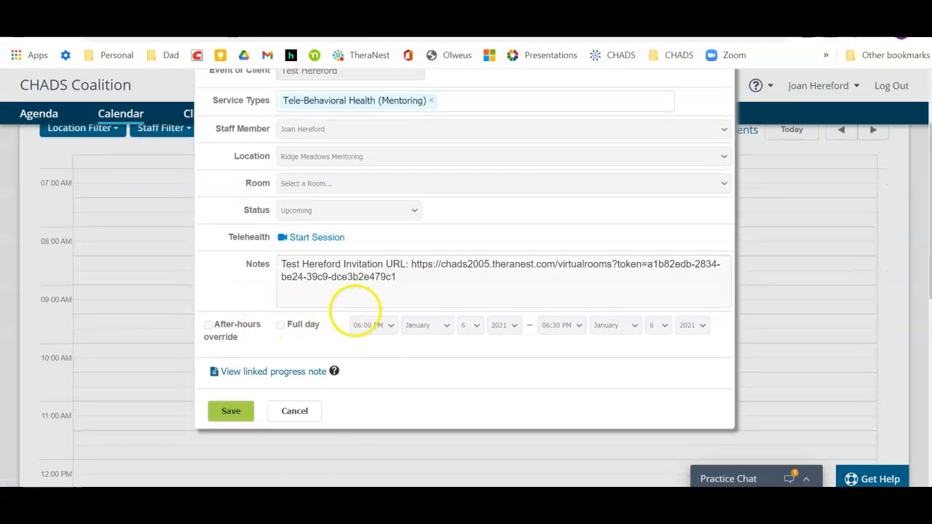
- View the progress note linked to the appointment and examine the signed note's options and fields
click(261, 373)
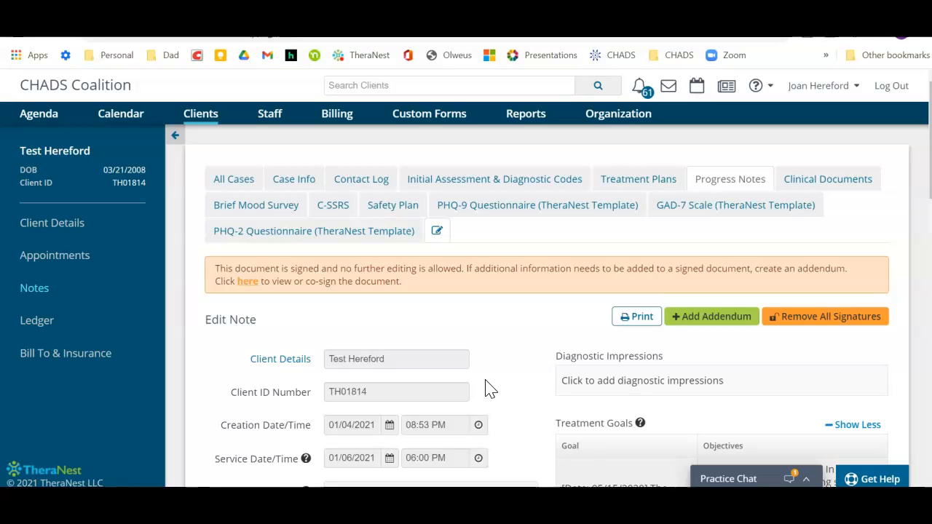
scroll(489, 389, down, 1)
click(609, 289)
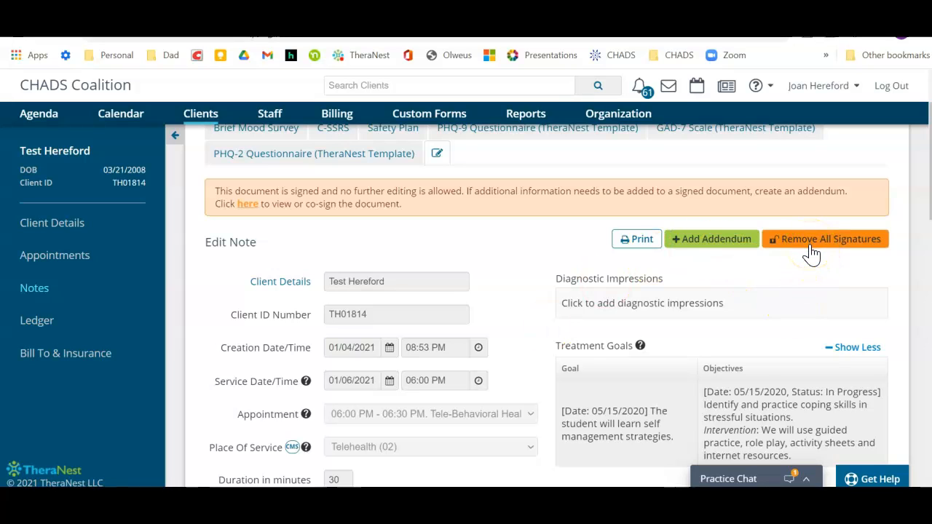
click(571, 437)
scroll(570, 438, down, 1)
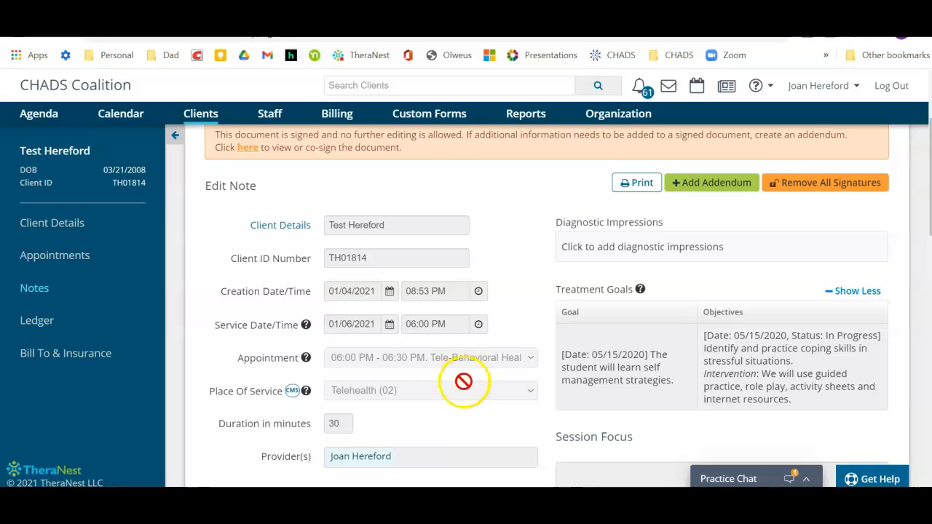
- Remove all signatures from the signed progress note and confirm the action
scroll(443, 429, down, 1)
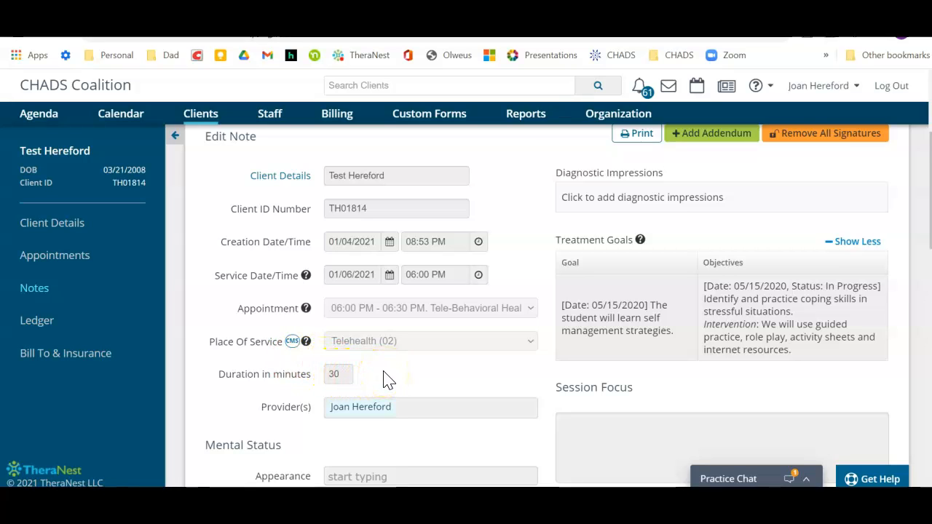
click(792, 135)
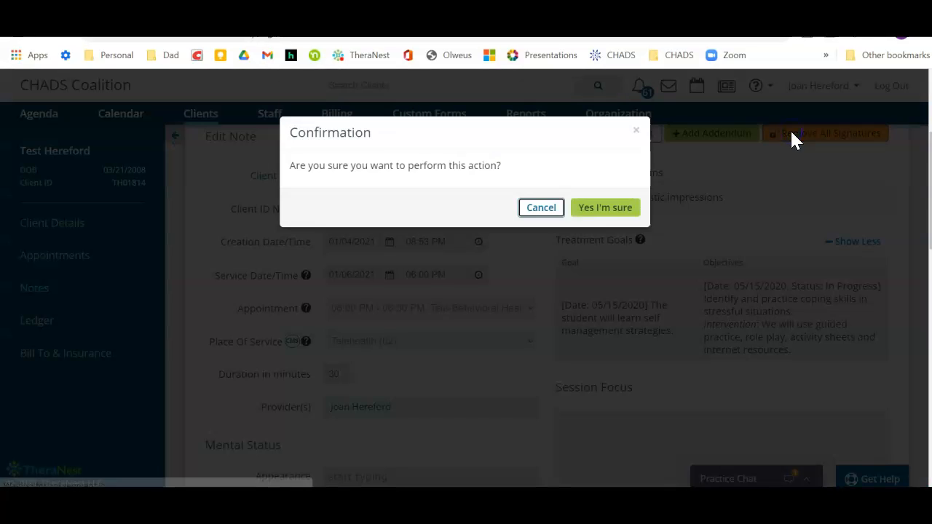
click(594, 208)
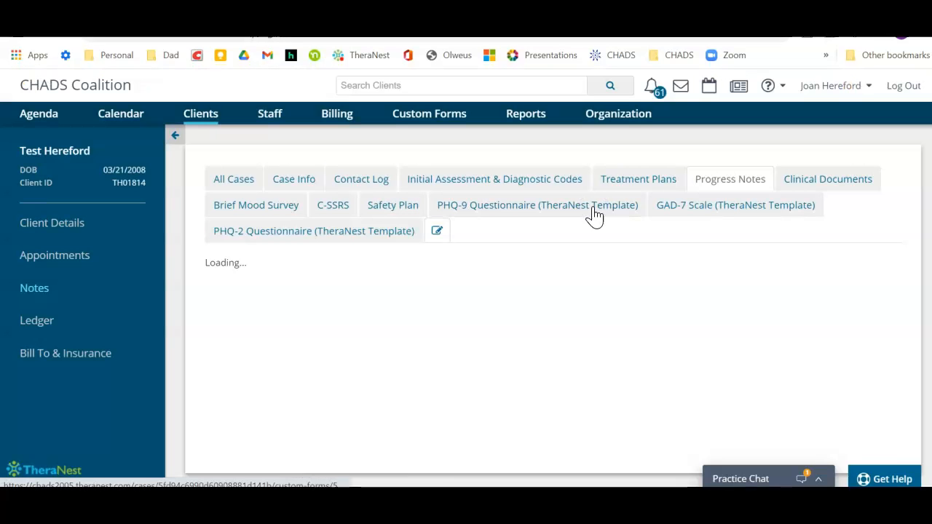
- Set the progress note's duration to 20 minutes
scroll(594, 214, down, 3)
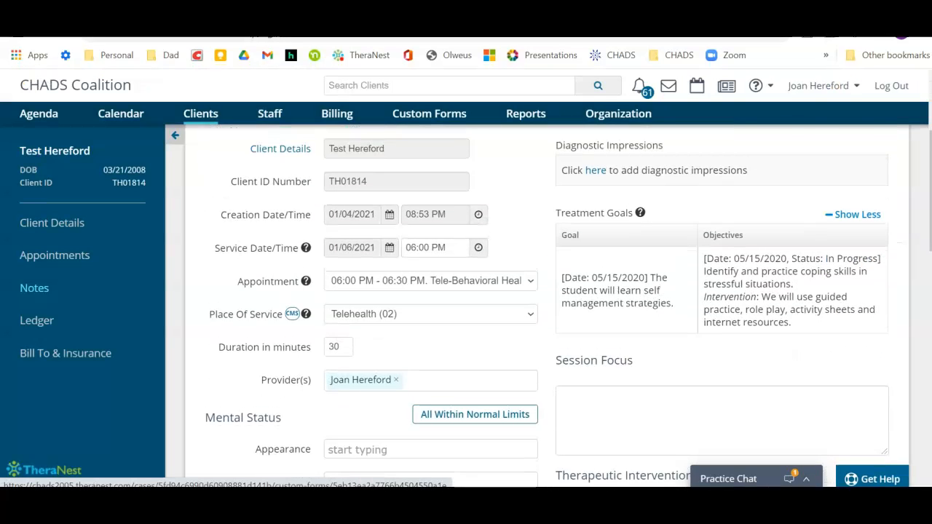
drag(339, 366, 317, 367)
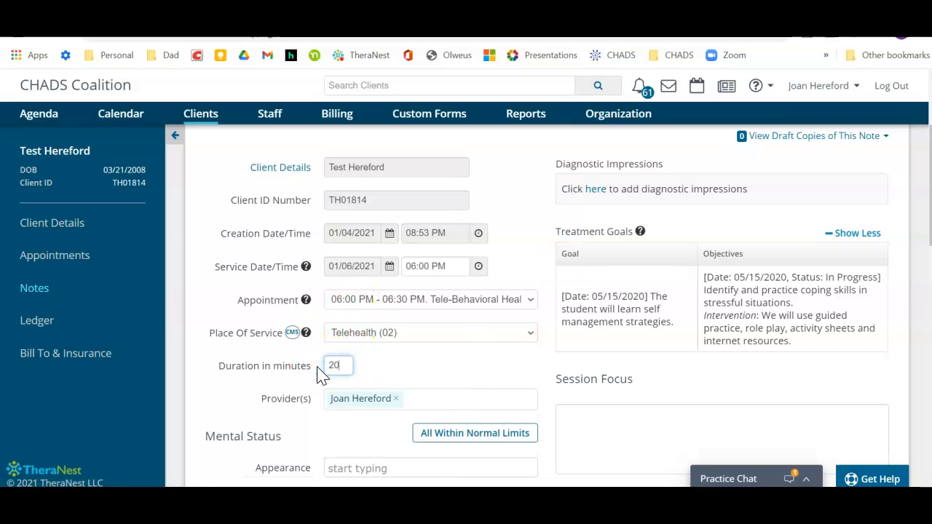
click(568, 416)
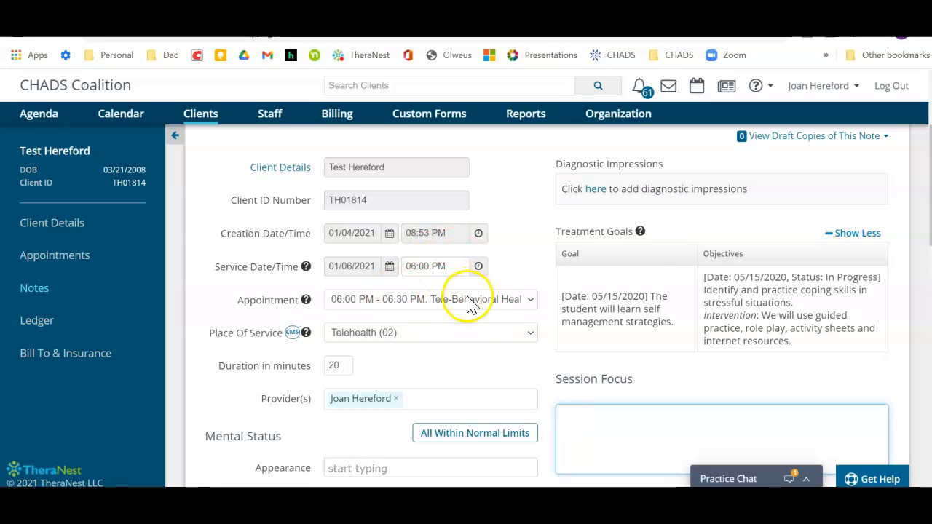
- Set the progress note's duration back to 30 minutes
drag(340, 366, 319, 368)
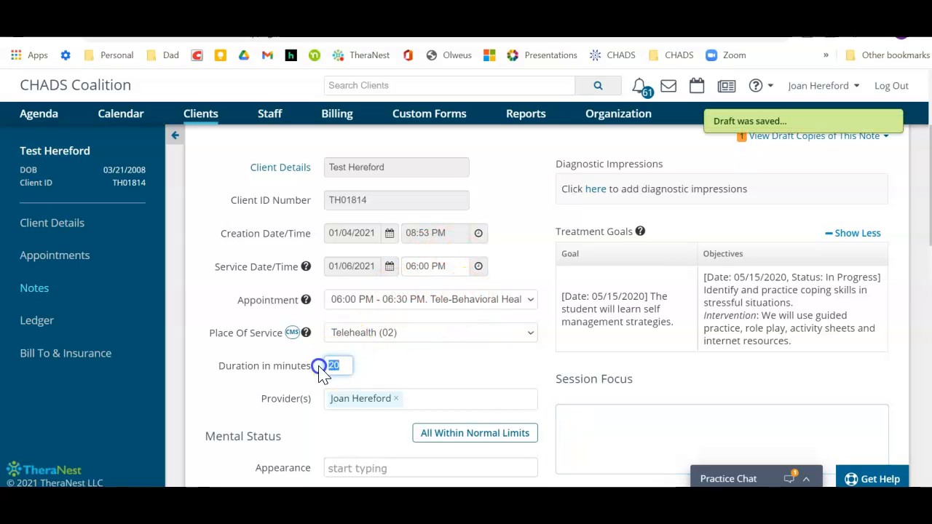
text(30)
click(416, 379)
- Examine the appointment choices available for linking to the progress note, then close the list without choosing one
click(531, 307)
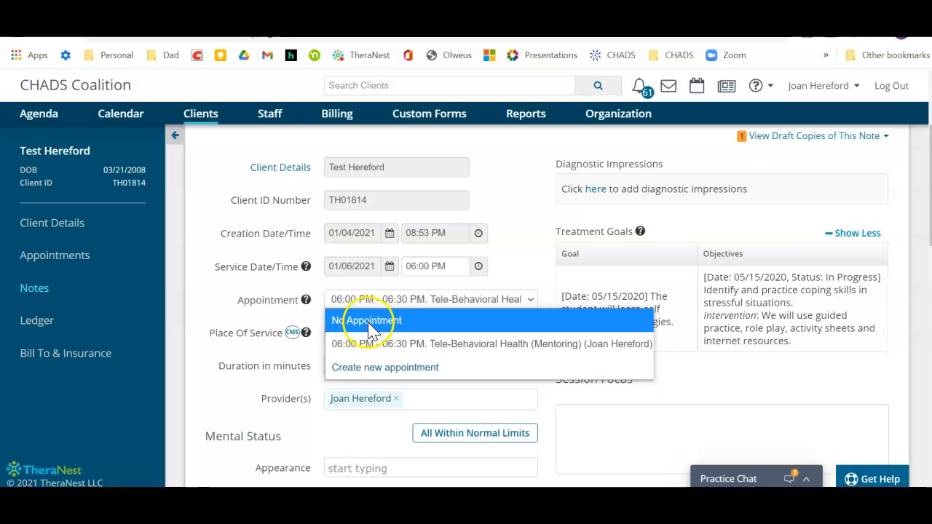
click(643, 437)
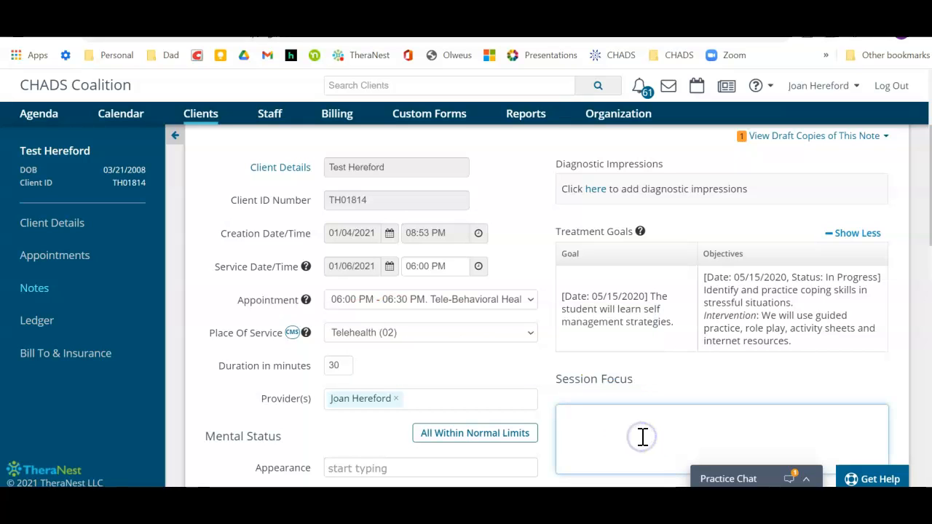